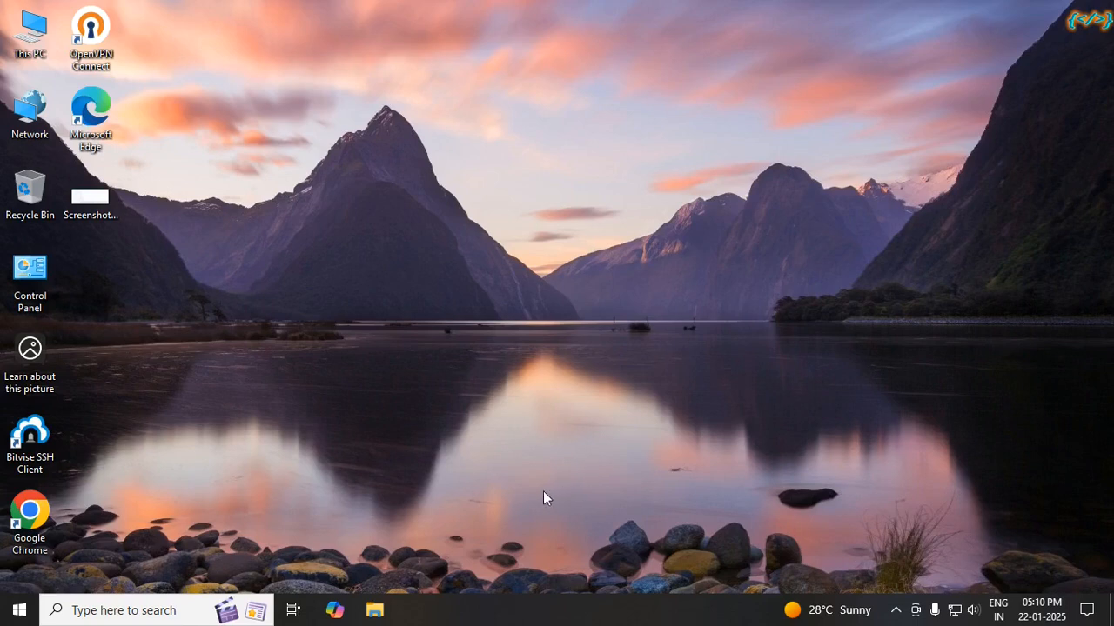
Step: Launch Microsoft Edge from its desktop icon
{"action": "double_click", "coordinate": [101, 114]}
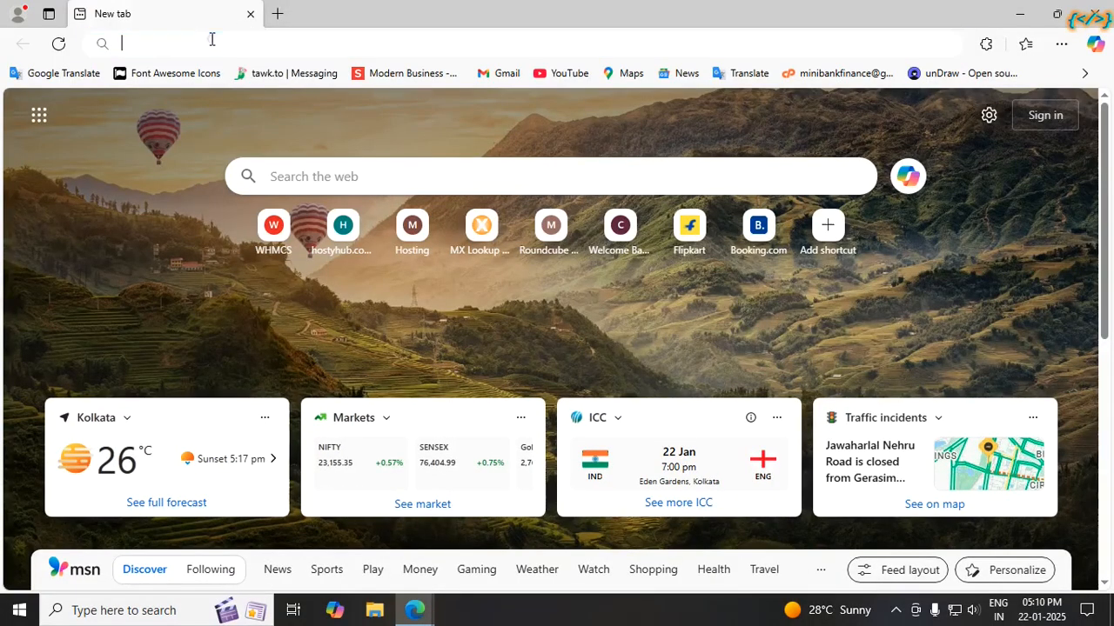
Step: Search Bing for 'ftp' and scroll down to the FileZilla result
{"action": "left_click", "coordinate": [211, 40]}
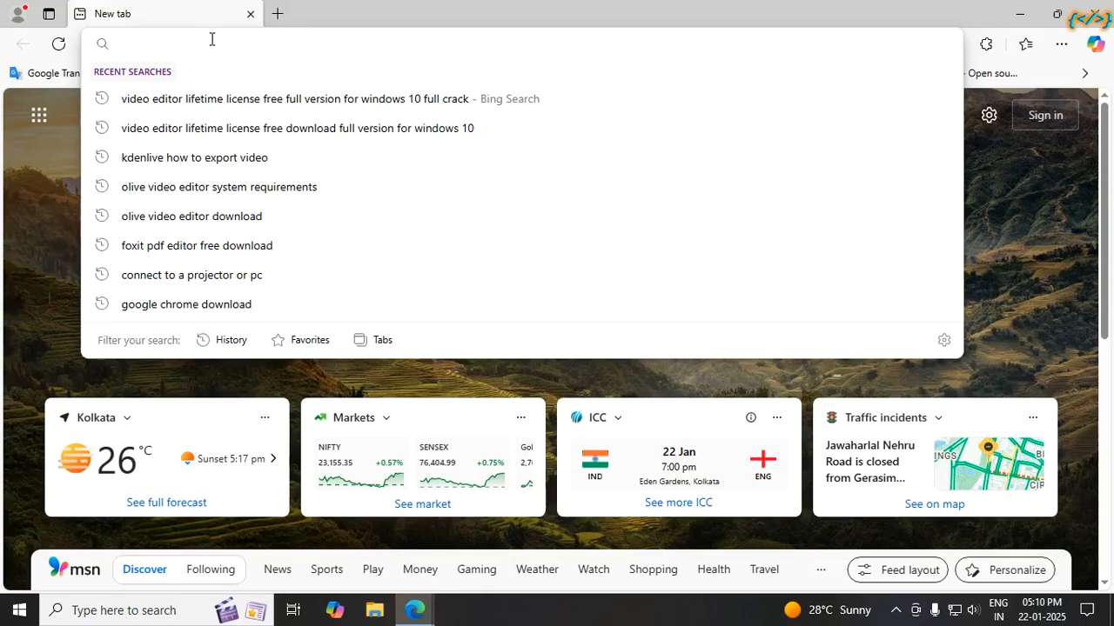
{"action": "type", "text": "ftp"}
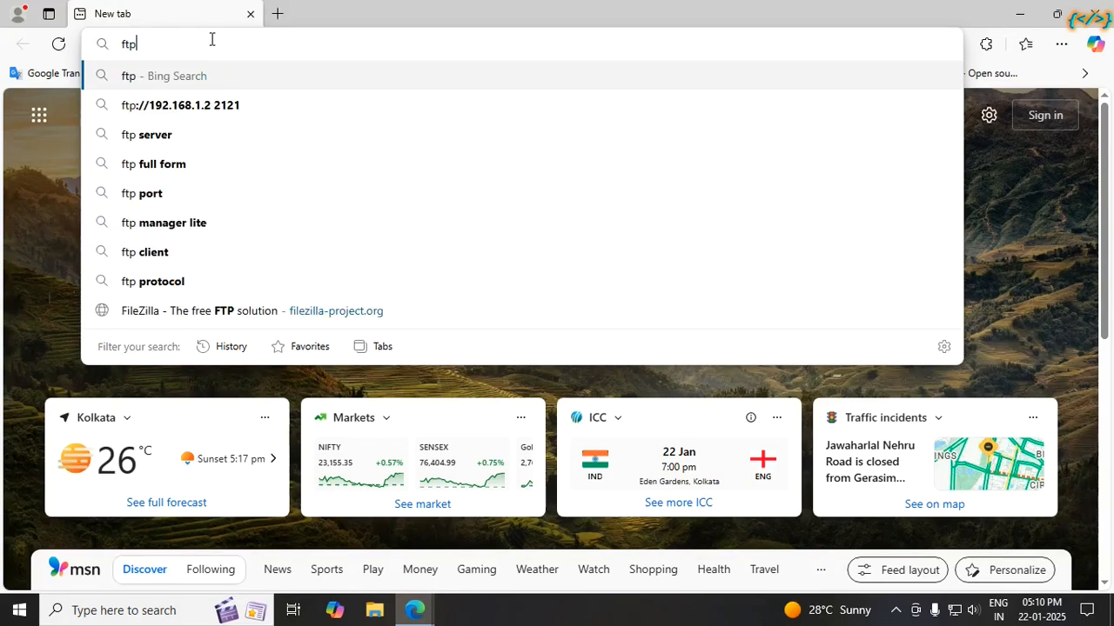
{"action": "key", "text": "Return"}
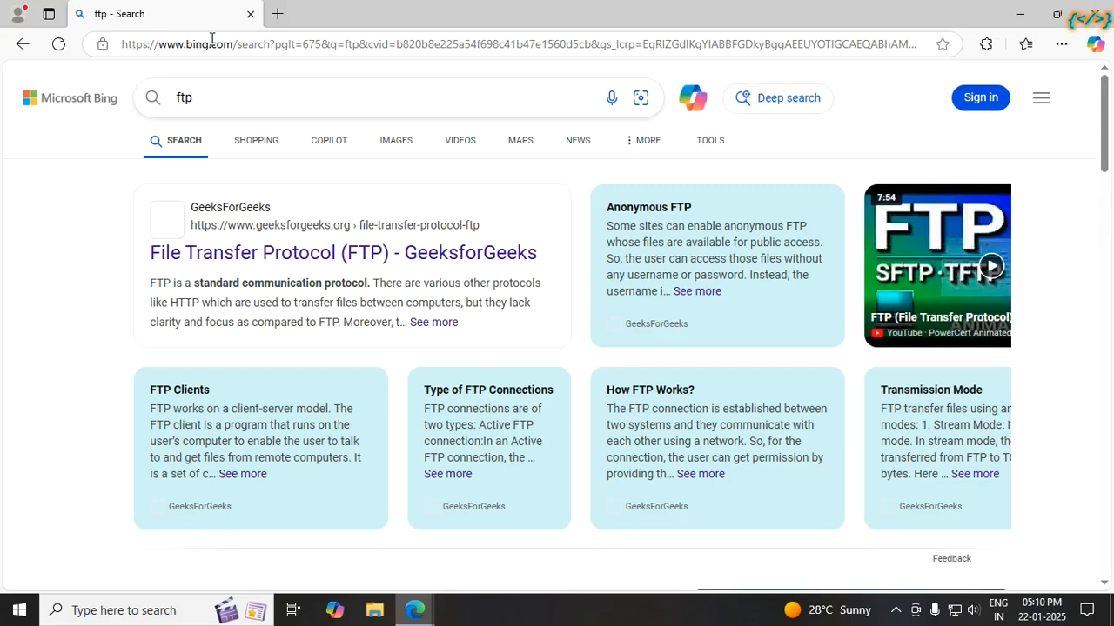
{"action": "scroll", "coordinate": [435, 341], "scroll_direction": "down", "scroll_amount": 15}
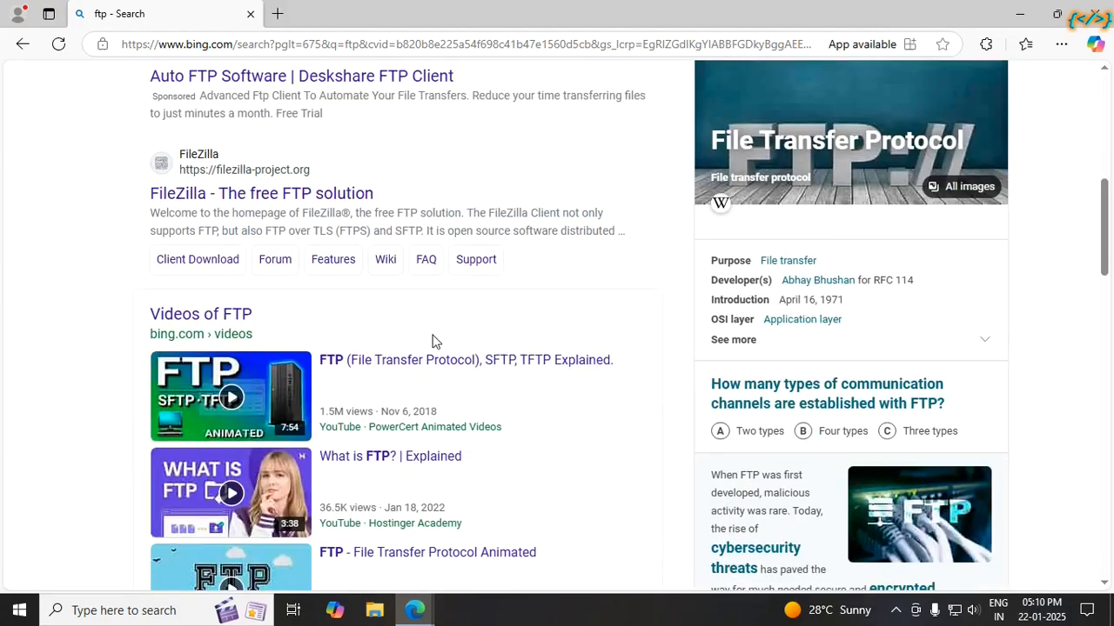
{"action": "scroll", "coordinate": [557, 409], "scroll_direction": "down", "scroll_amount": 5}
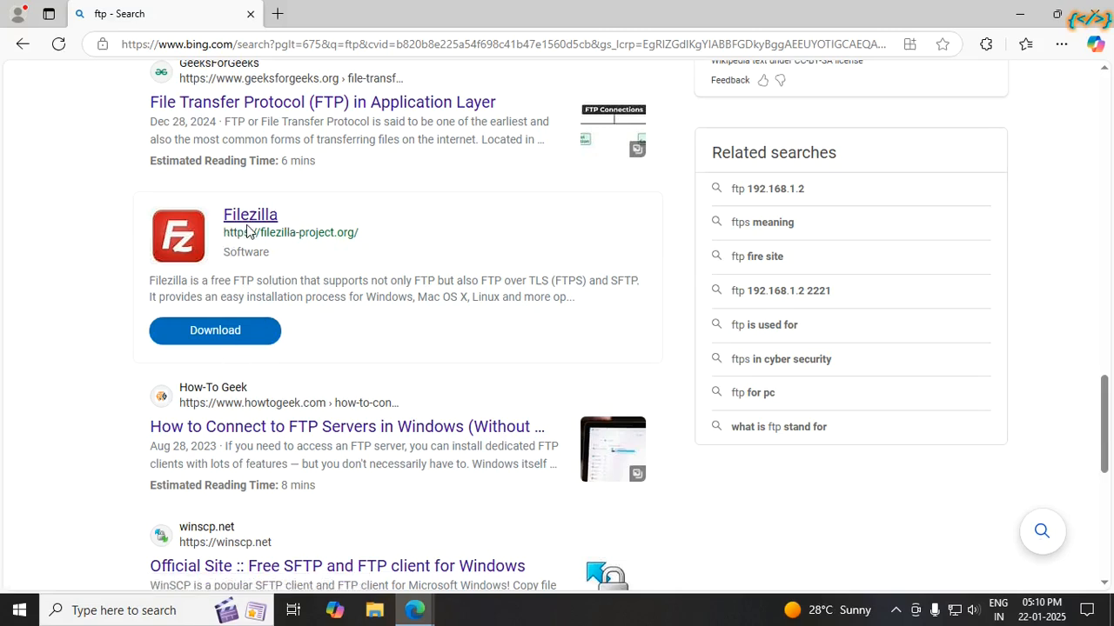
Step: Go from the FileZilla search result to the FileZilla Client download page
{"action": "left_click", "coordinate": [210, 331]}
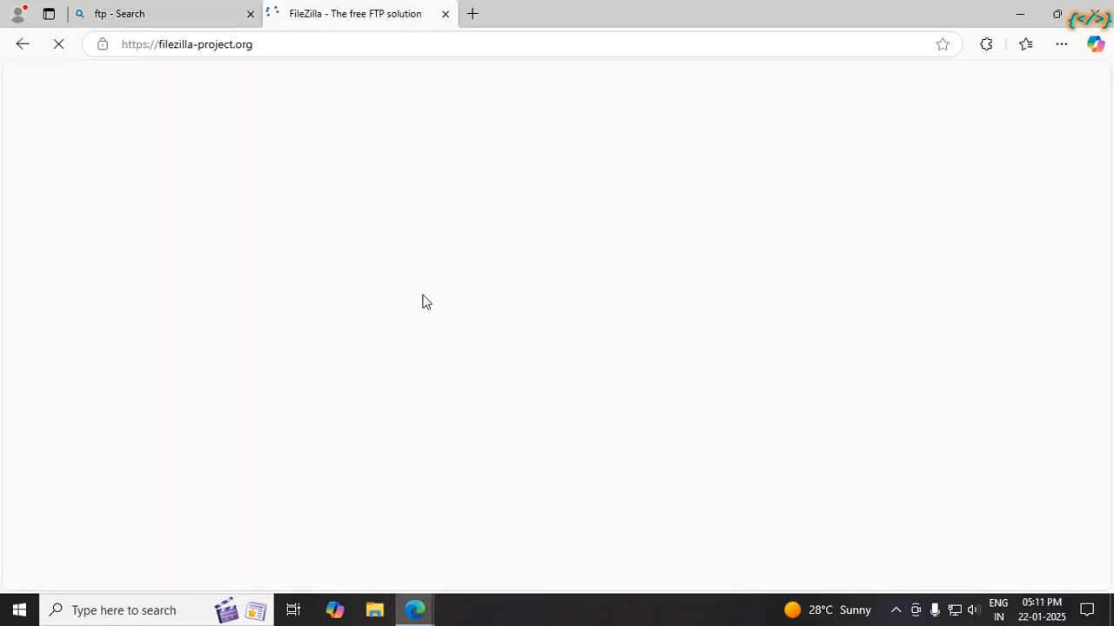
{"action": "scroll", "coordinate": [348, 301], "scroll_direction": "down", "scroll_amount": 2}
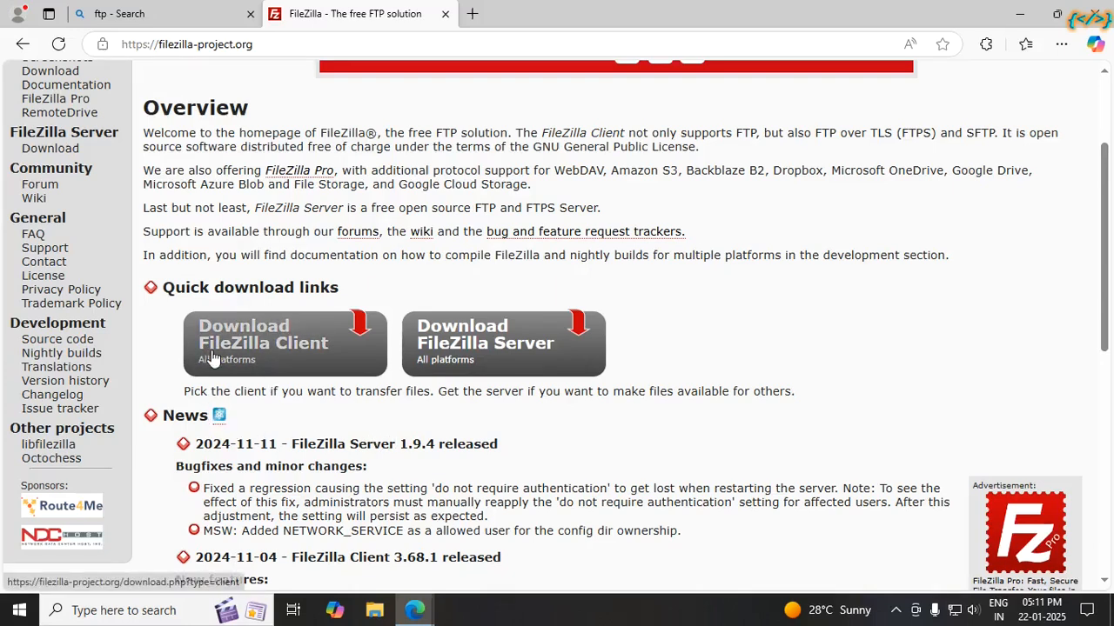
{"action": "left_click", "coordinate": [299, 346]}
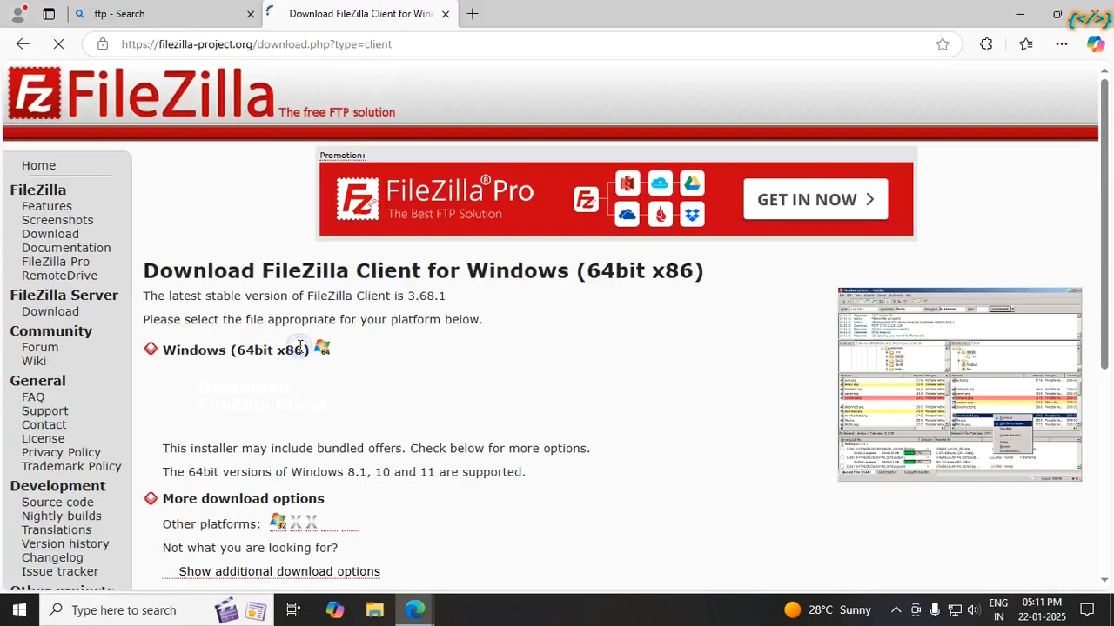
{"action": "scroll", "coordinate": [296, 339], "scroll_direction": "down", "scroll_amount": 2}
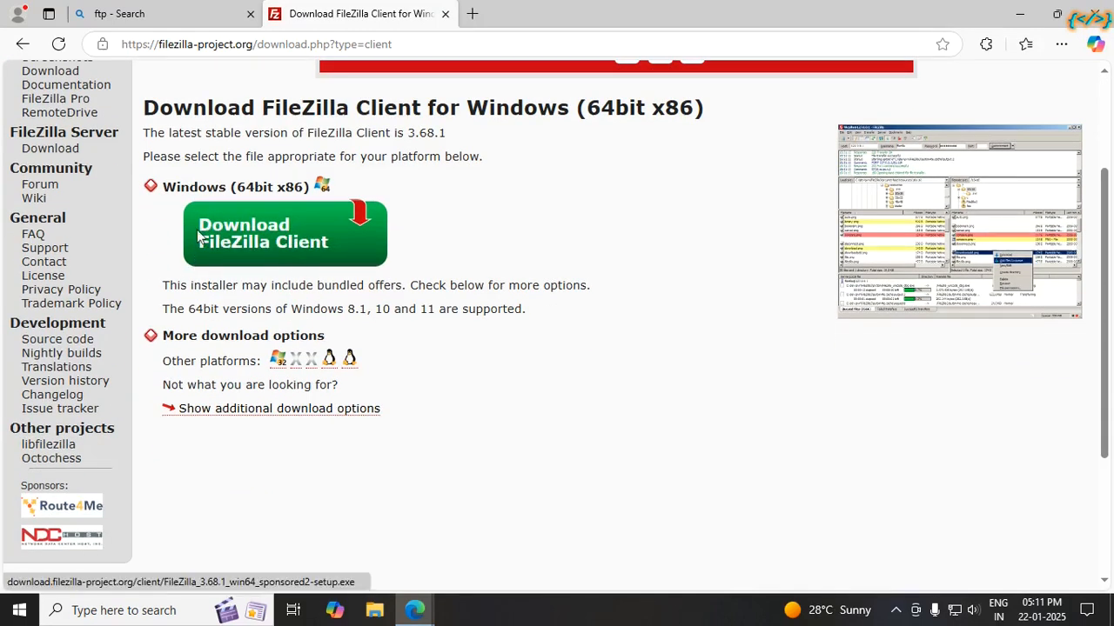
Step: Download the free FileZilla Client 3.68.1 for Windows and run the installer
{"action": "left_click", "coordinate": [242, 248]}
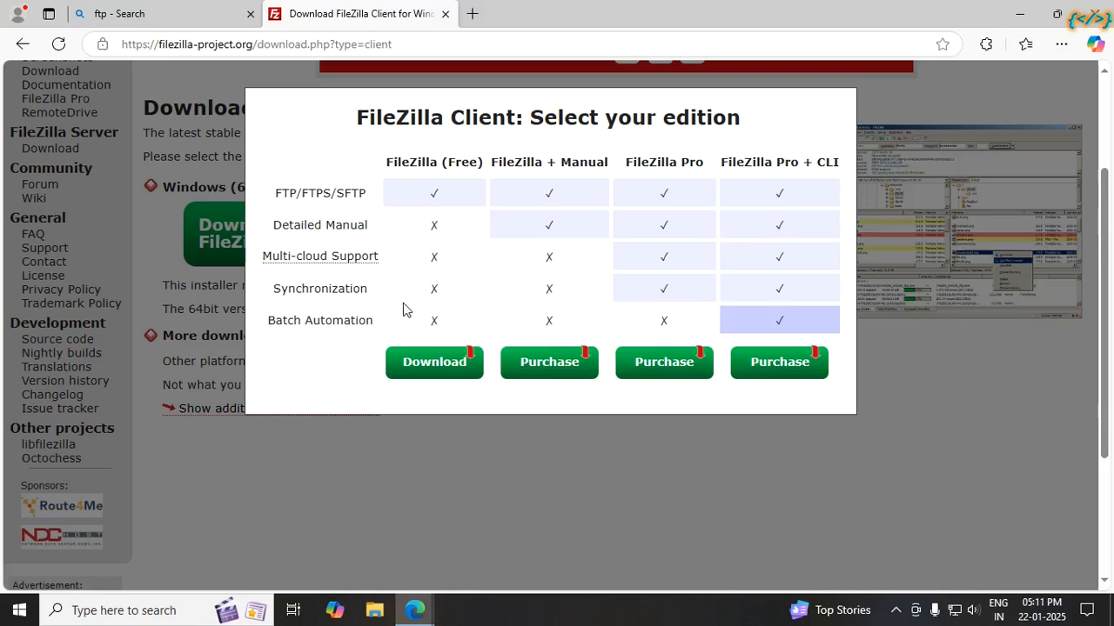
{"action": "left_click", "coordinate": [416, 365]}
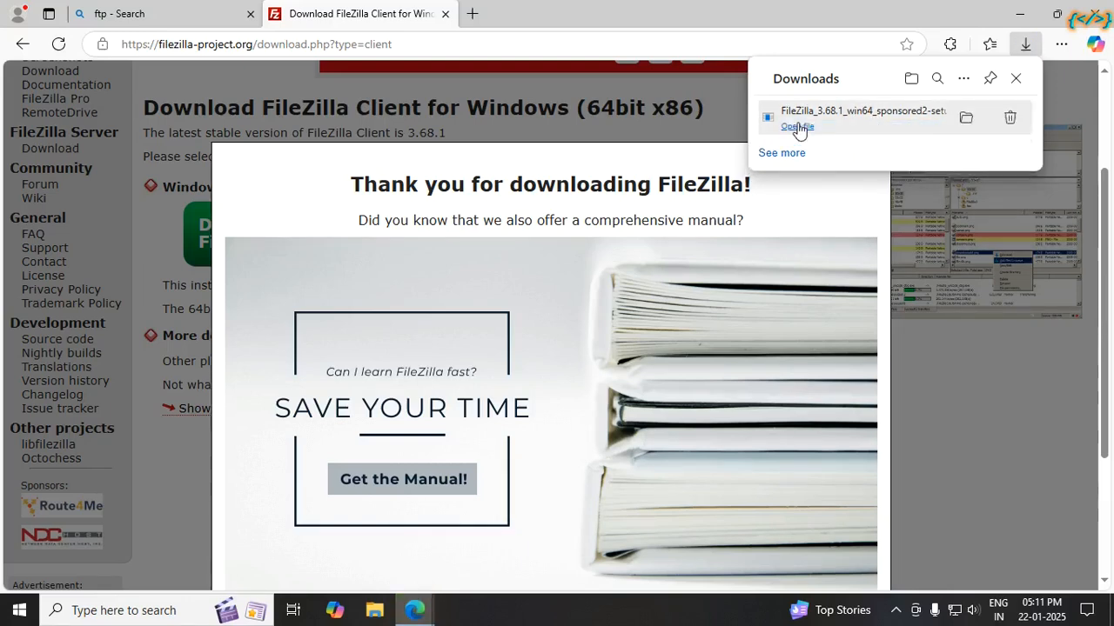
{"action": "left_click", "coordinate": [797, 127]}
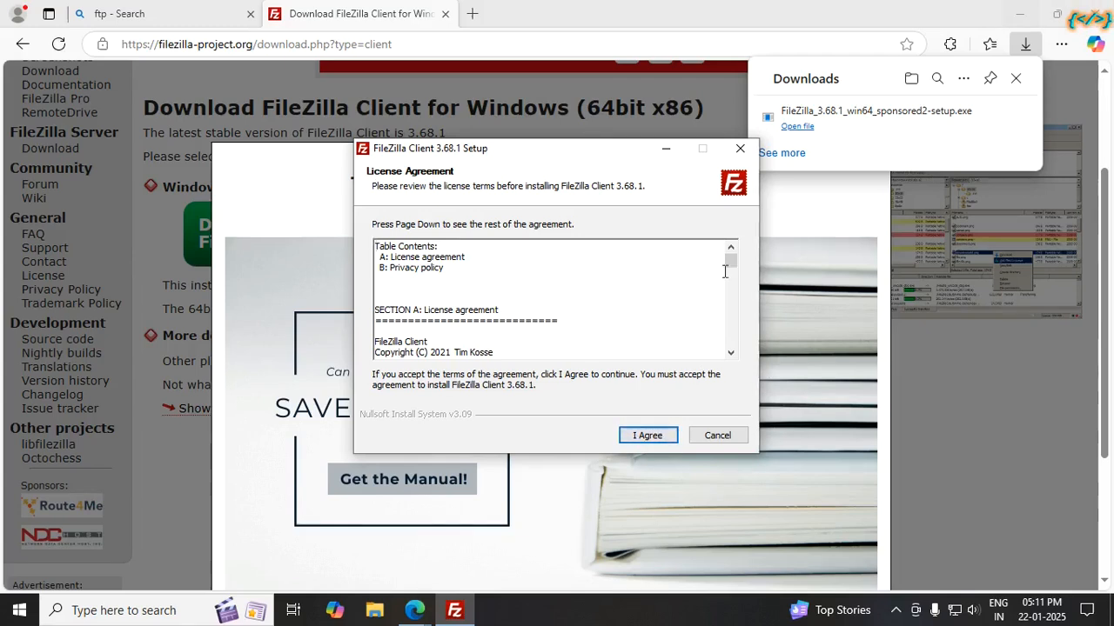
Step: Minimize the browser, accept the FileZilla licence and decline the Opera browser offer
{"action": "left_click", "coordinate": [1020, 15]}
{"action": "left_click", "coordinate": [1020, 15]}
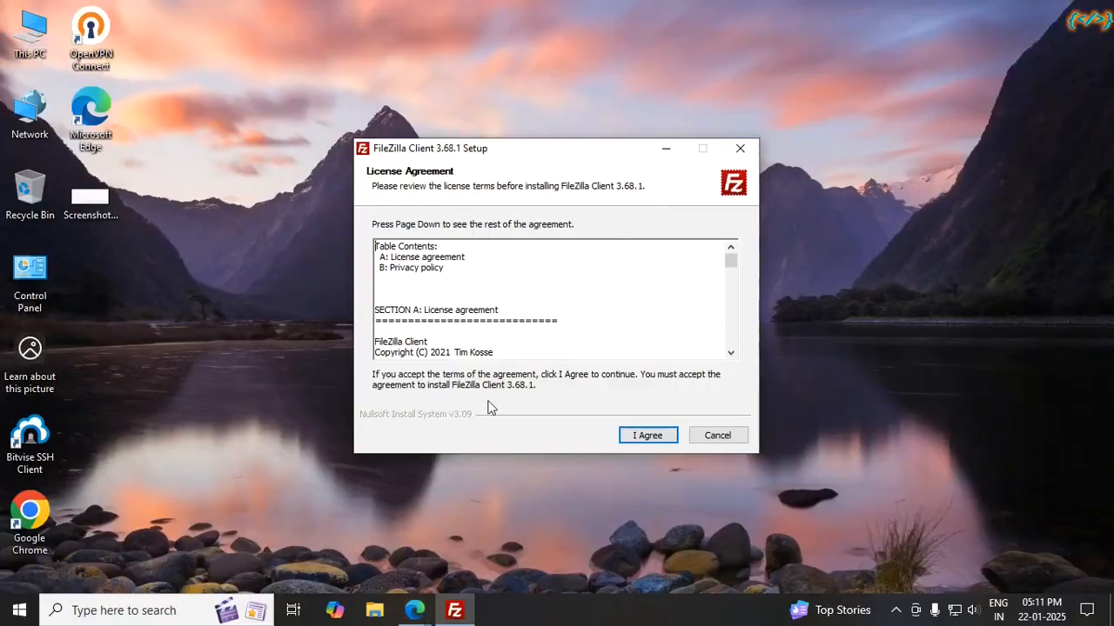
{"action": "left_click", "coordinate": [648, 438]}
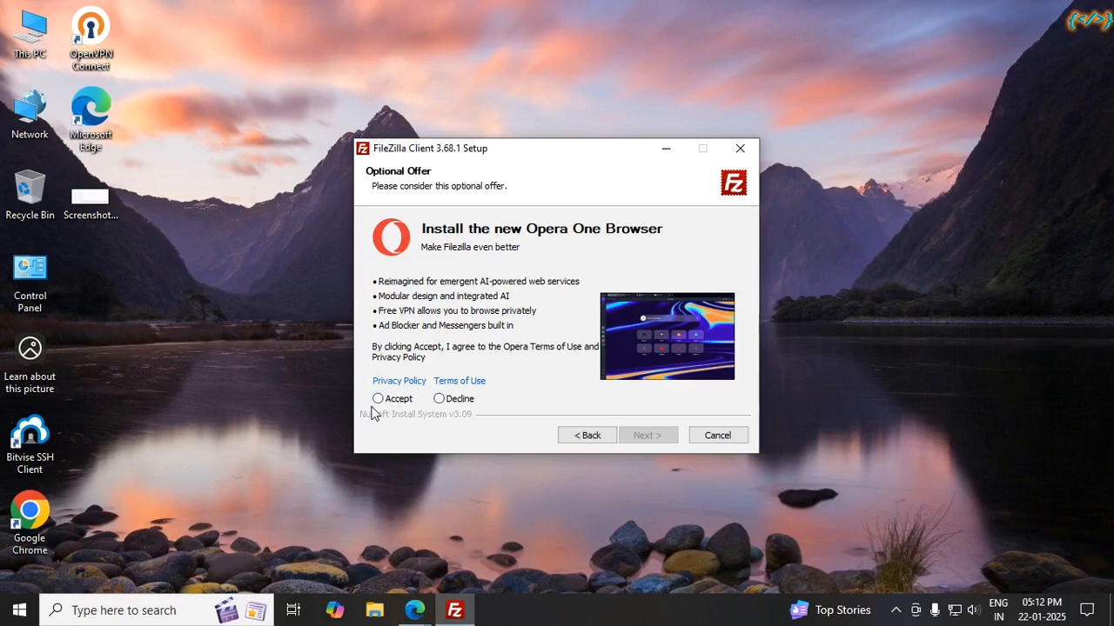
{"action": "left_click", "coordinate": [439, 398]}
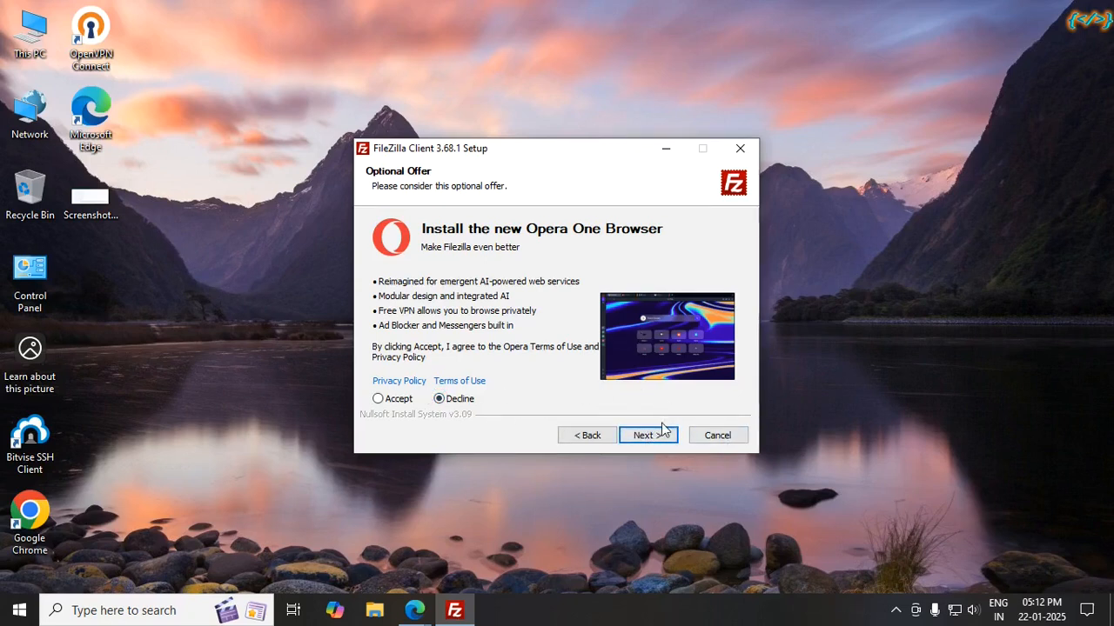
{"action": "left_click", "coordinate": [655, 438]}
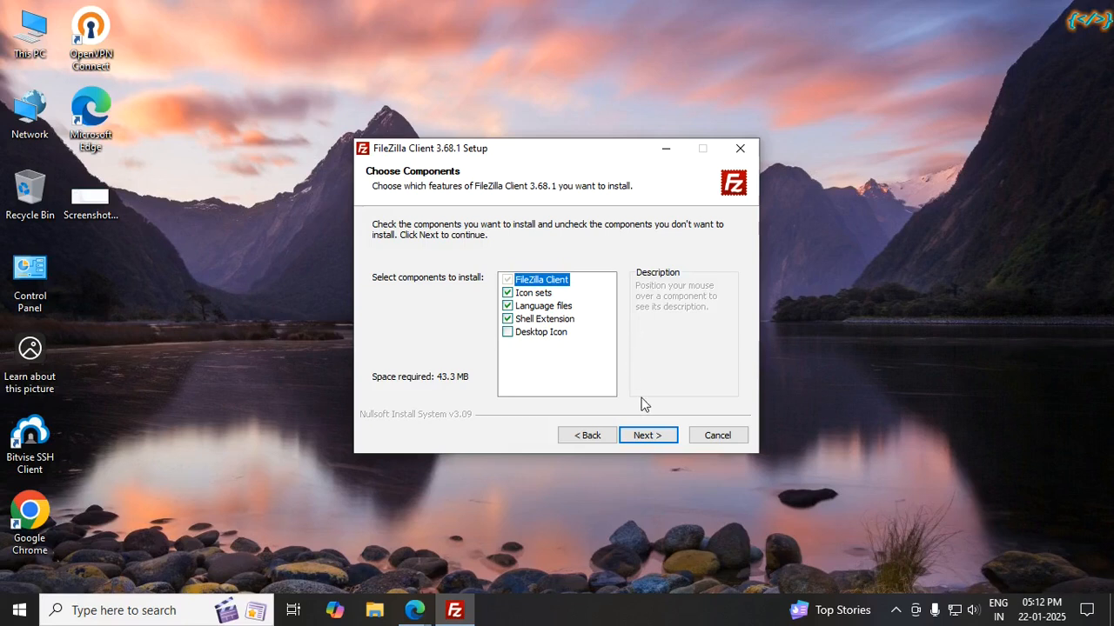
Step: Install FileZilla 3.68.1 with default components into C:\Program Files\FileZilla FTP Client\ and launch it
{"action": "left_click", "coordinate": [649, 435]}
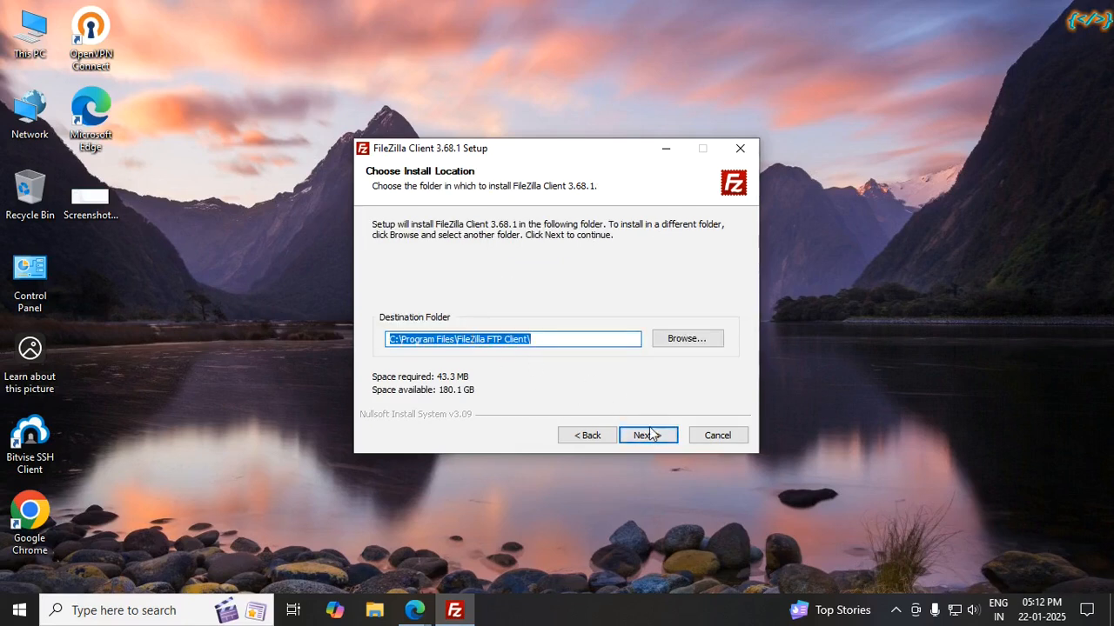
{"action": "left_click", "coordinate": [649, 435]}
{"action": "left_click", "coordinate": [648, 438]}
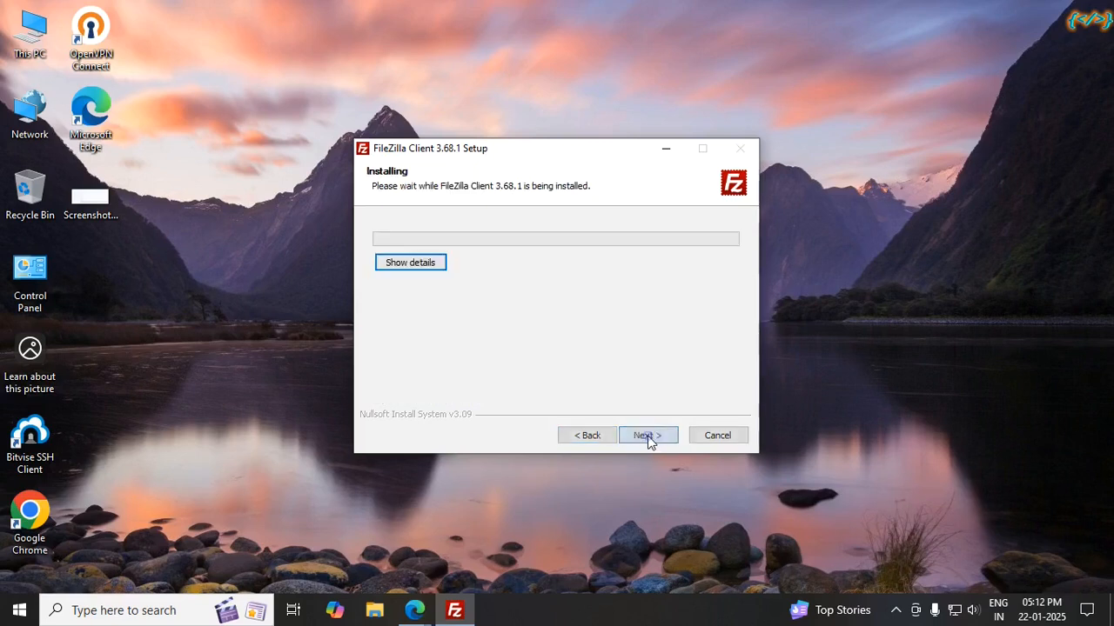
{"action": "left_click", "coordinate": [420, 268]}
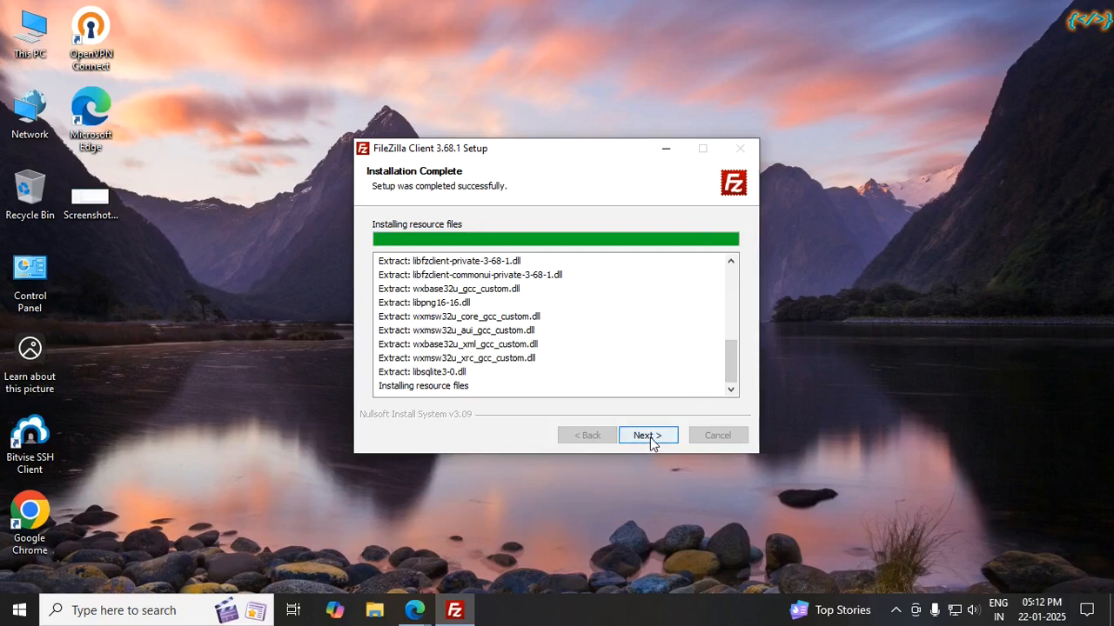
{"action": "left_click", "coordinate": [648, 435]}
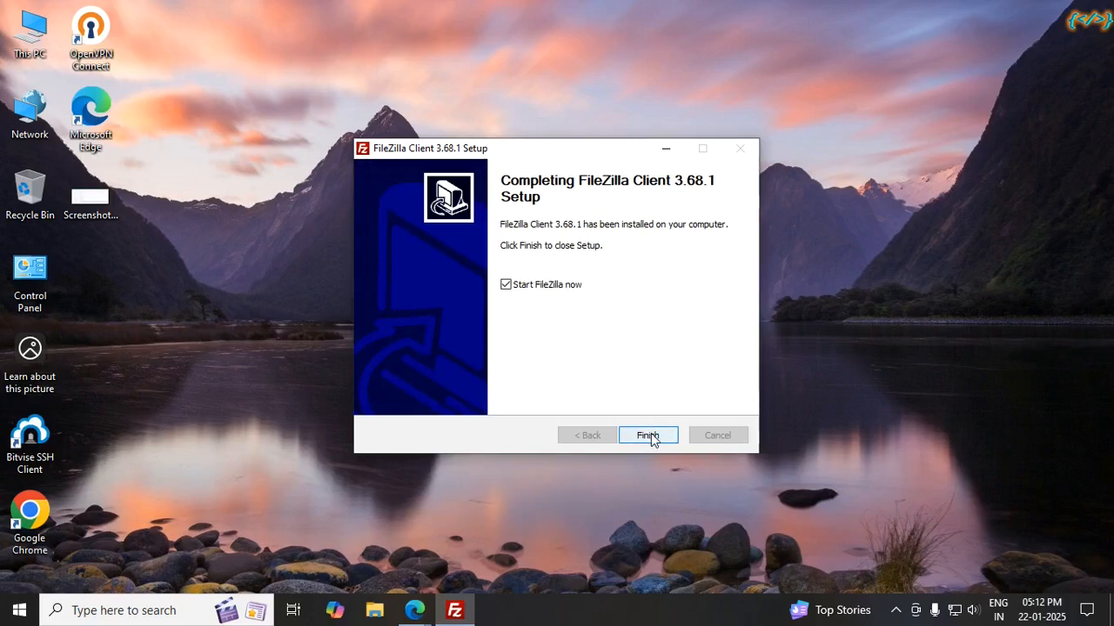
{"action": "left_click", "coordinate": [649, 437]}
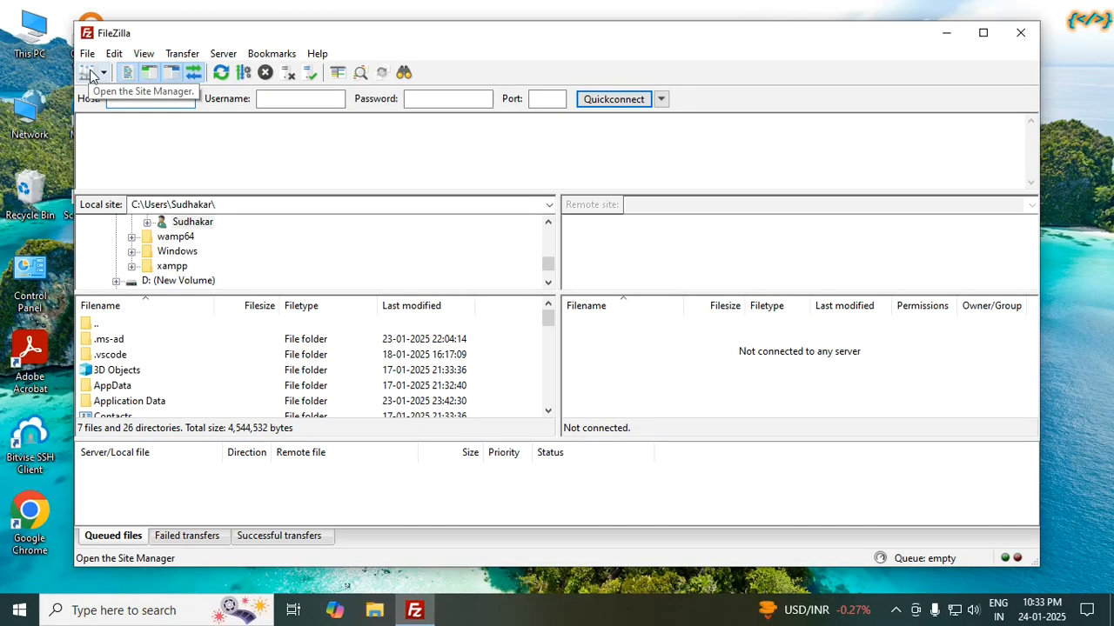
Step: Create a new Site Manager entry named 'test' under My Sites
{"action": "left_click", "coordinate": [87, 73]}
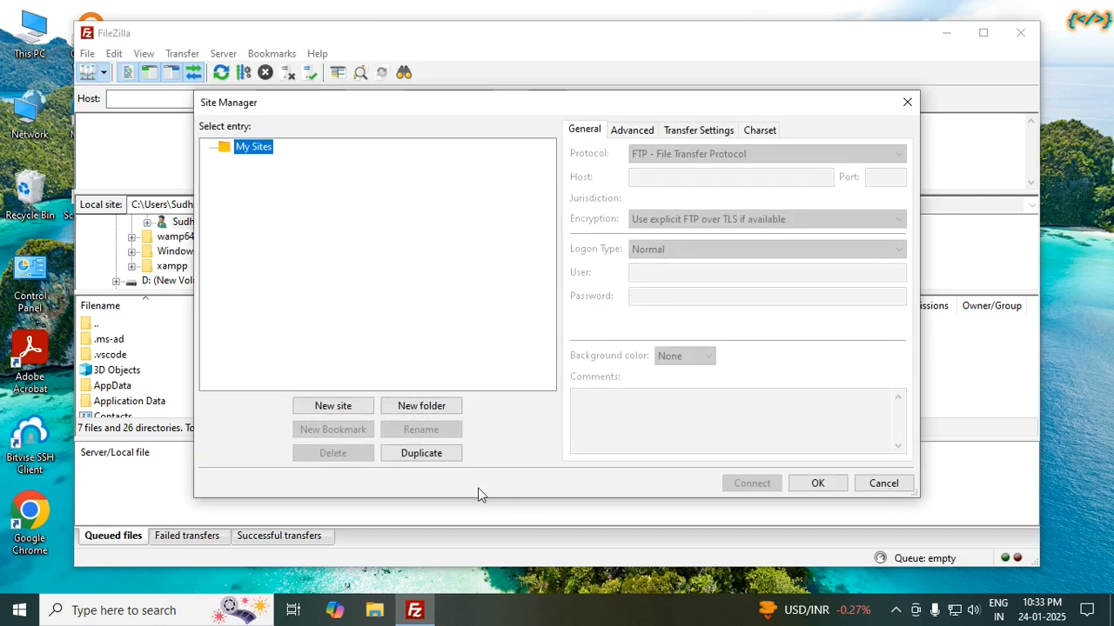
{"action": "left_click", "coordinate": [343, 409]}
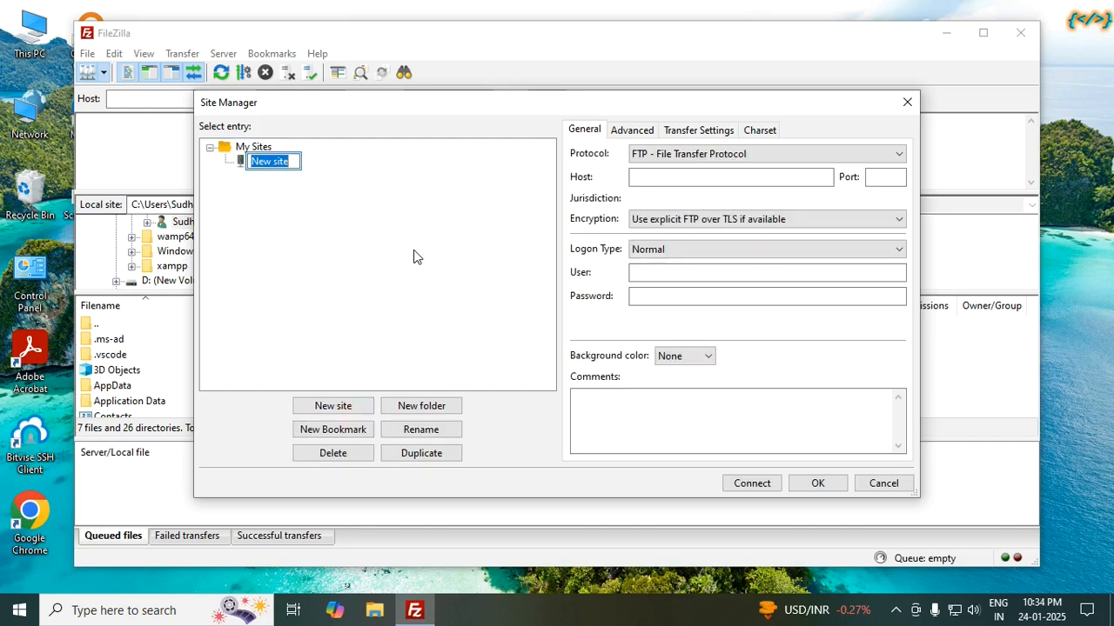
{"action": "type", "text": "test"}
{"action": "key", "text": "Return"}
Step: Step through the empty Host, Port, User and Password fields, then select the Chrome desktop icon
{"action": "left_click", "coordinate": [654, 176]}
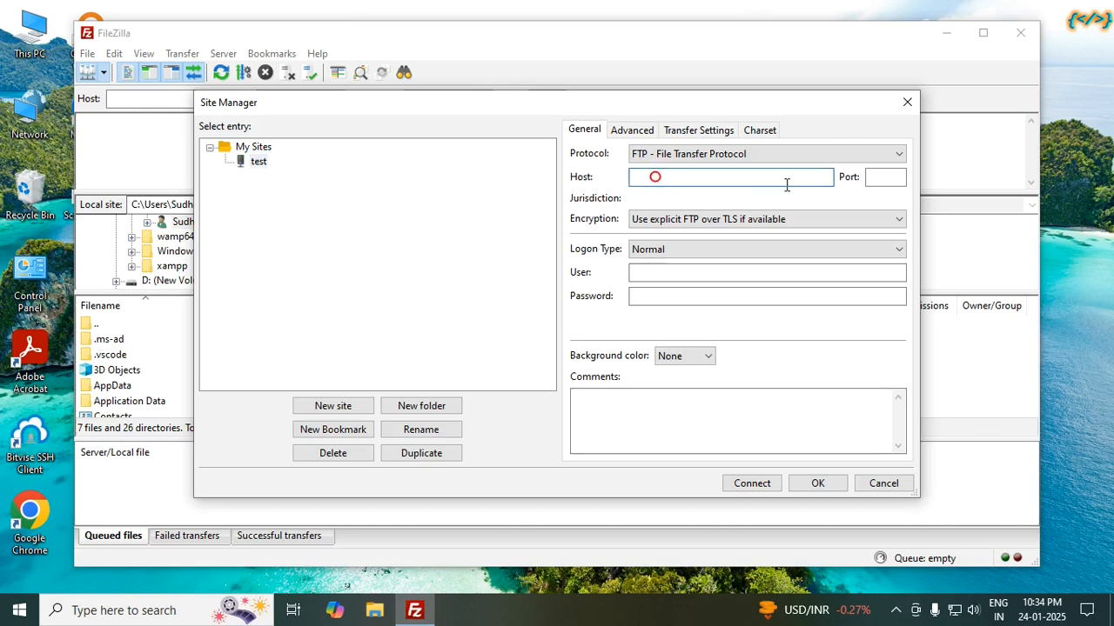
{"action": "left_click", "coordinate": [886, 176]}
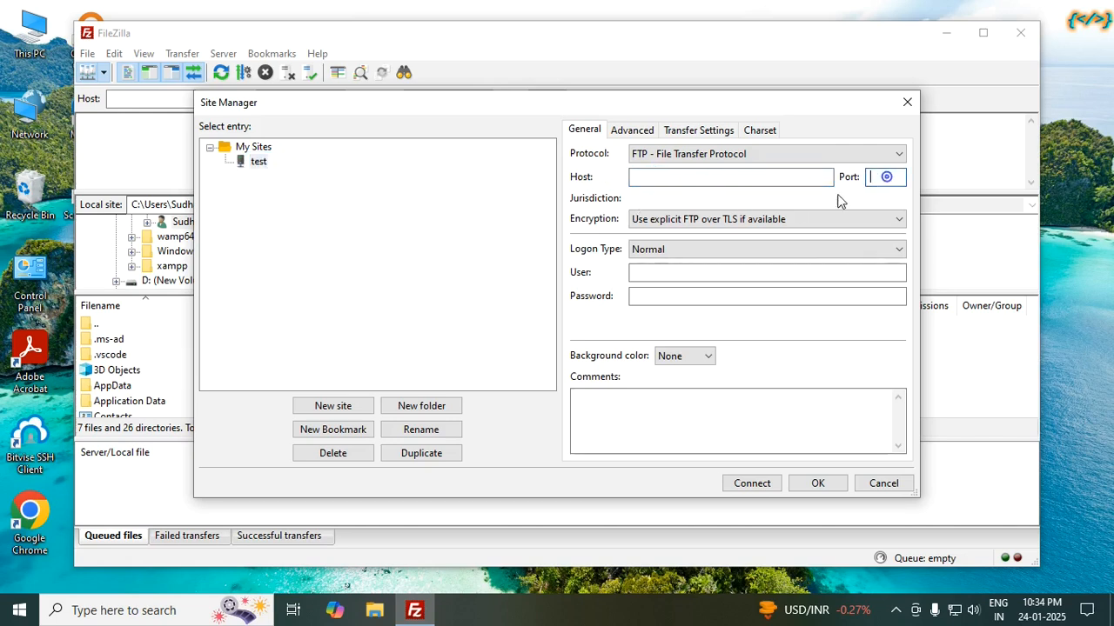
{"action": "left_click", "coordinate": [664, 273]}
{"action": "left_click", "coordinate": [666, 296]}
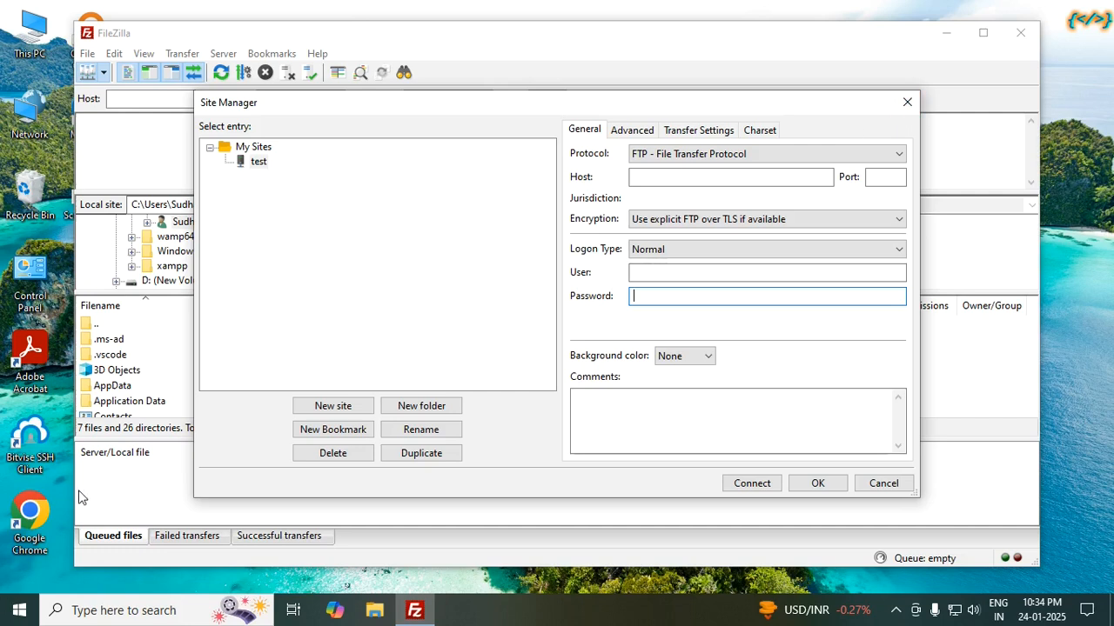
{"action": "left_click", "coordinate": [33, 507]}
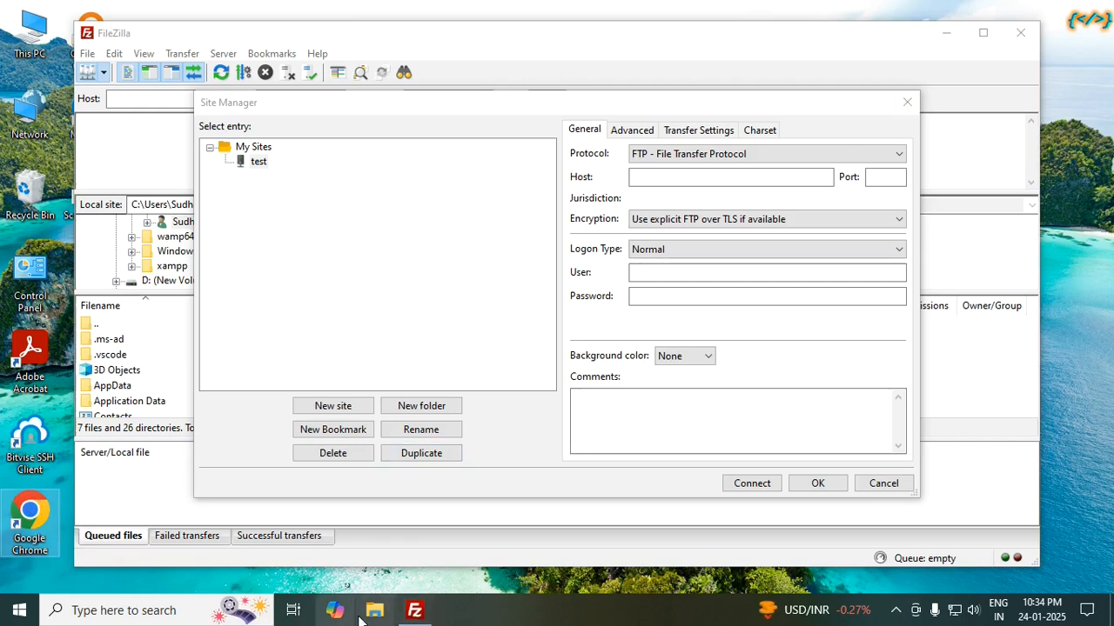
{"action": "left_click", "coordinate": [418, 612]}
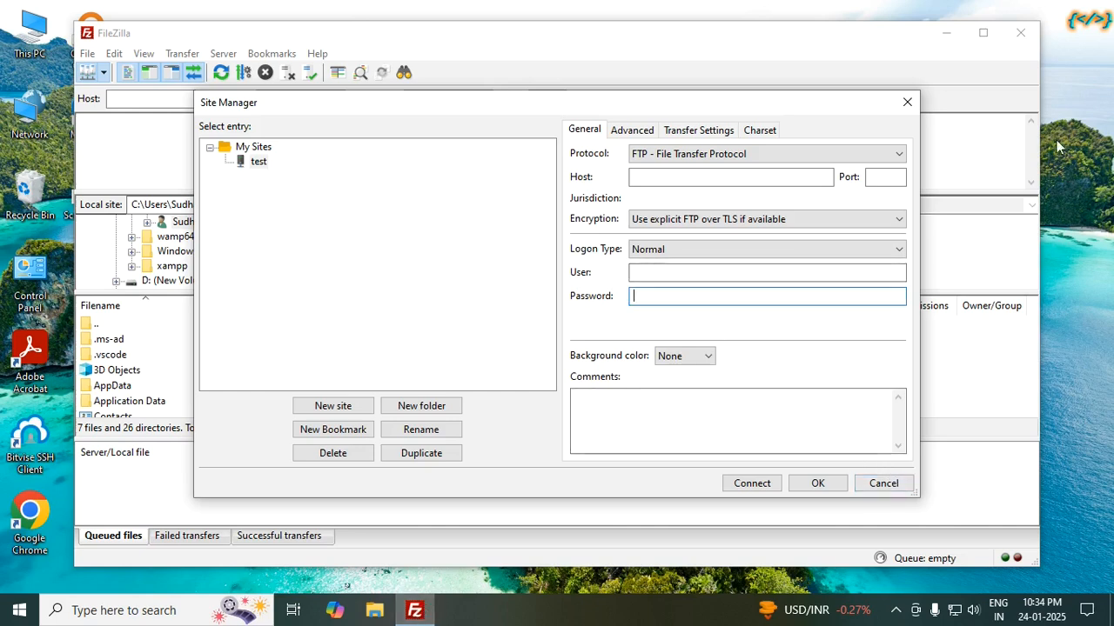
Step: Launch Chrome from its desktop shortcut under the chosen profile and open Gmail
{"action": "right_click", "coordinate": [28, 506]}
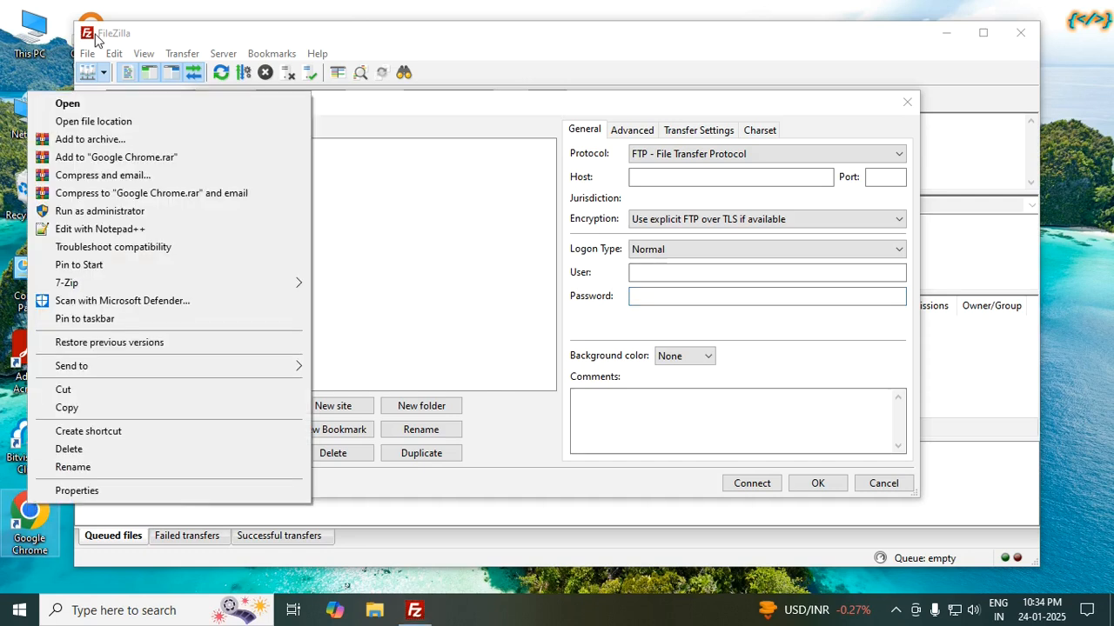
{"action": "left_click", "coordinate": [83, 105]}
{"action": "left_click", "coordinate": [410, 357]}
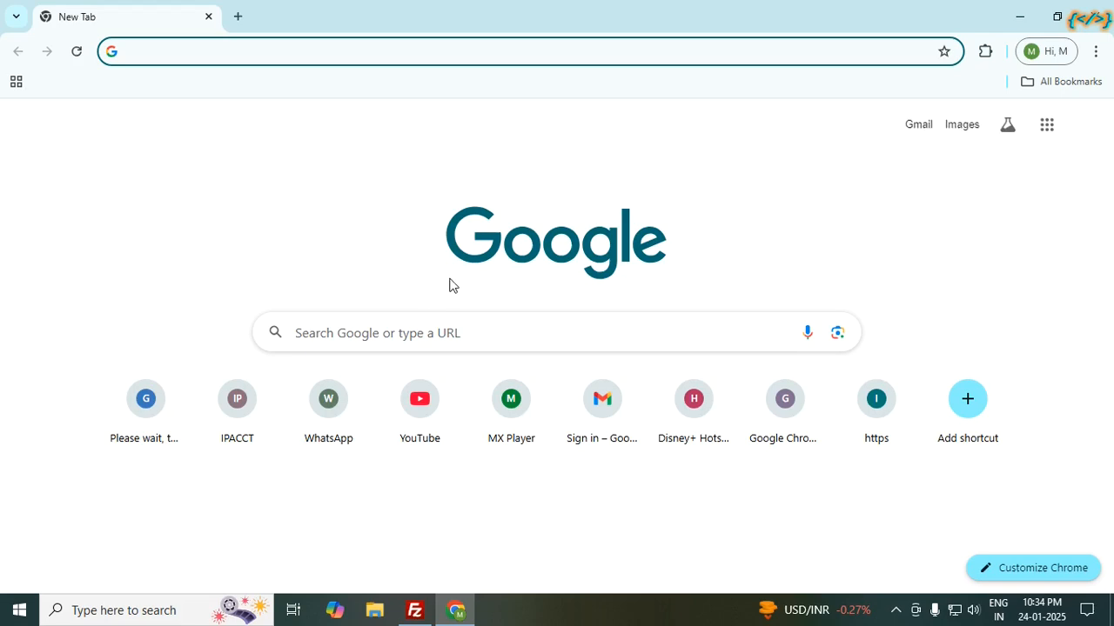
{"action": "left_click", "coordinate": [917, 127]}
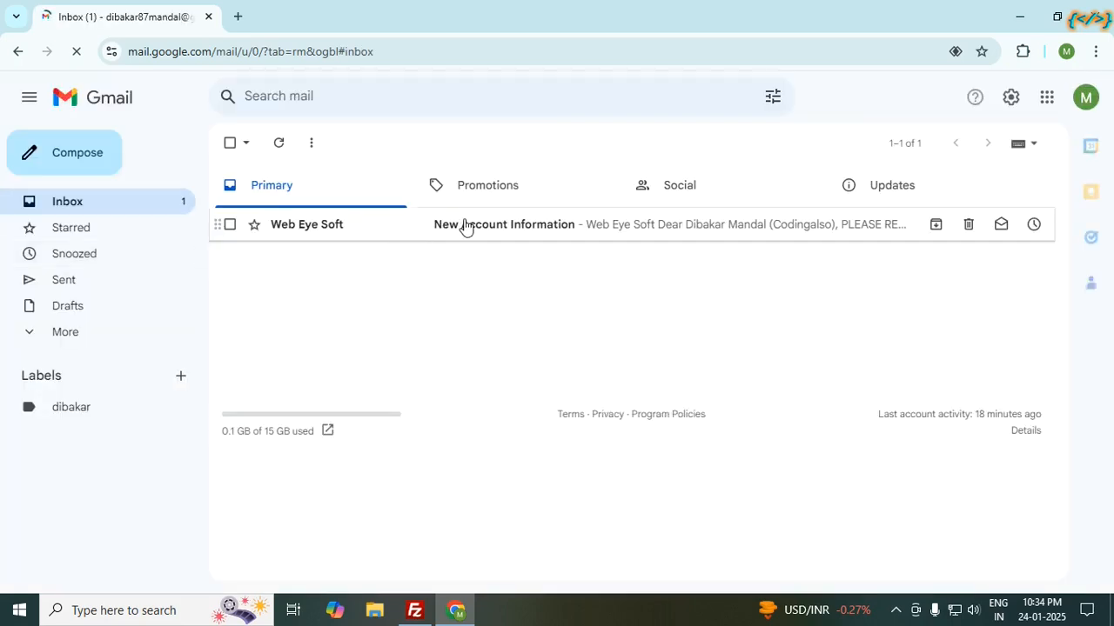
Step: Open the New Account Information email, review its details and select the FTP hostname gopi2saha3.com
{"action": "left_click", "coordinate": [517, 228]}
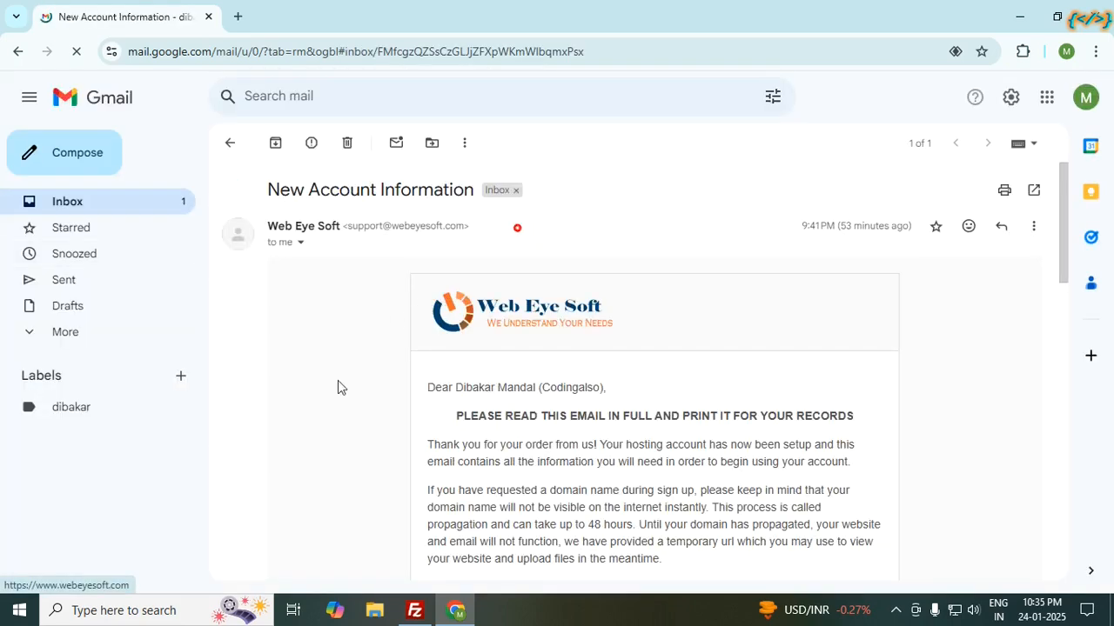
{"action": "scroll", "coordinate": [385, 393], "scroll_direction": "down", "scroll_amount": 2}
{"action": "scroll", "coordinate": [386, 393], "scroll_direction": "down", "scroll_amount": 1}
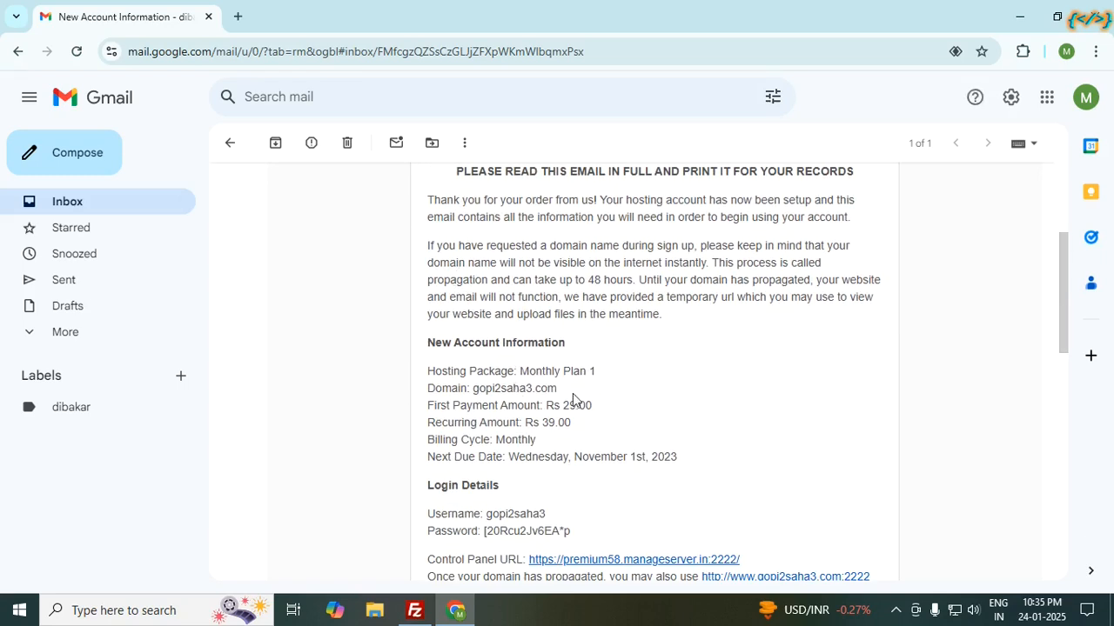
{"action": "scroll", "coordinate": [480, 388], "scroll_direction": "down", "scroll_amount": 5}
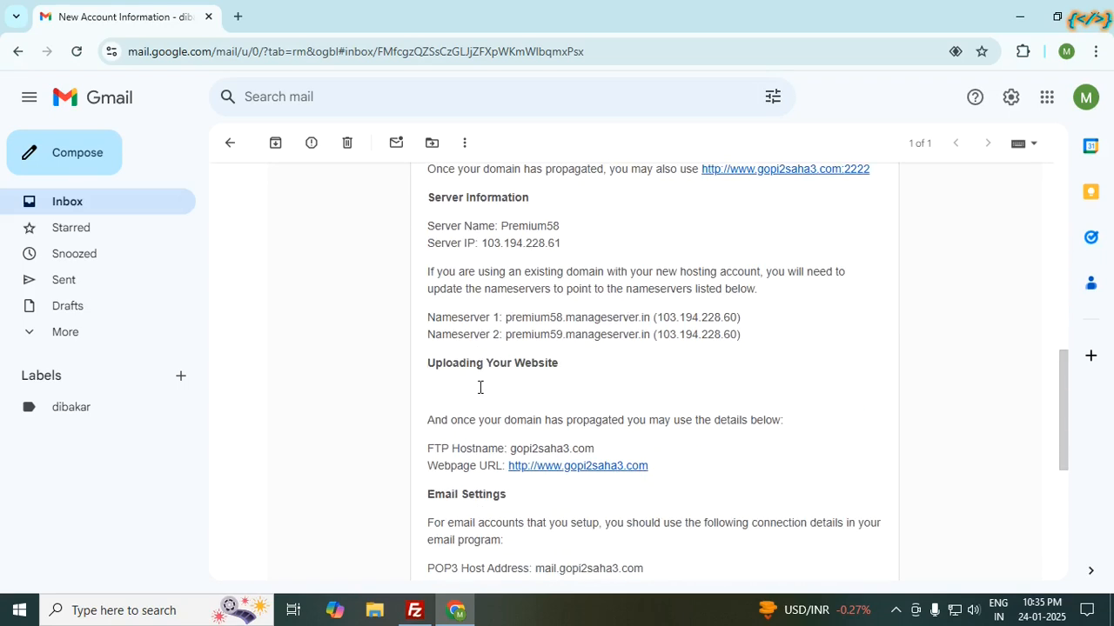
{"action": "scroll", "coordinate": [480, 392], "scroll_direction": "up", "scroll_amount": 1}
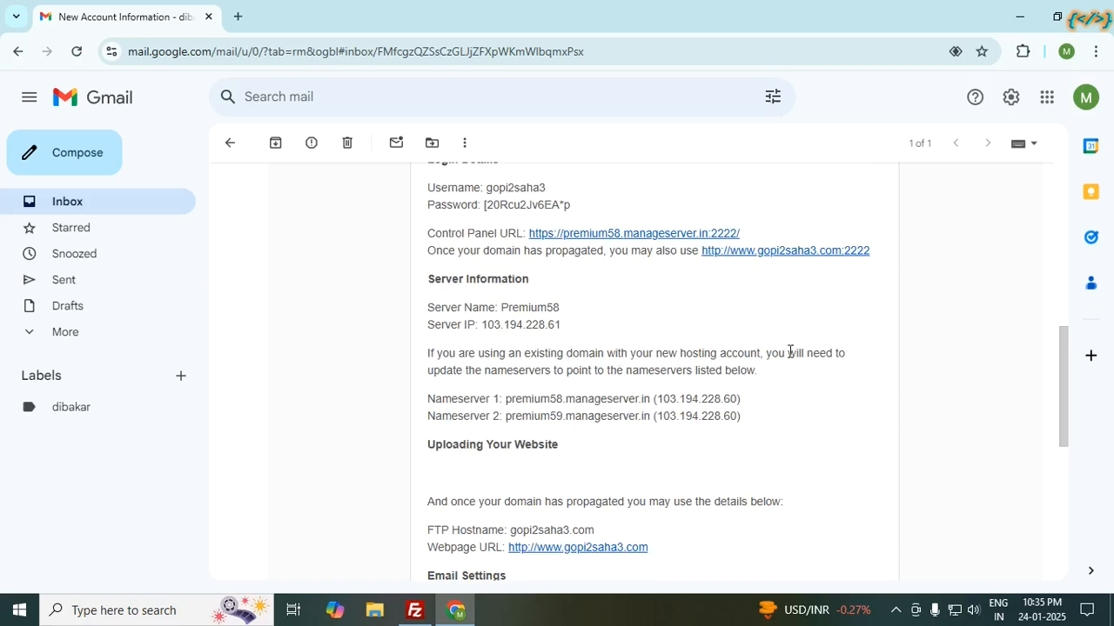
{"action": "scroll", "coordinate": [781, 348], "scroll_direction": "up", "scroll_amount": 1}
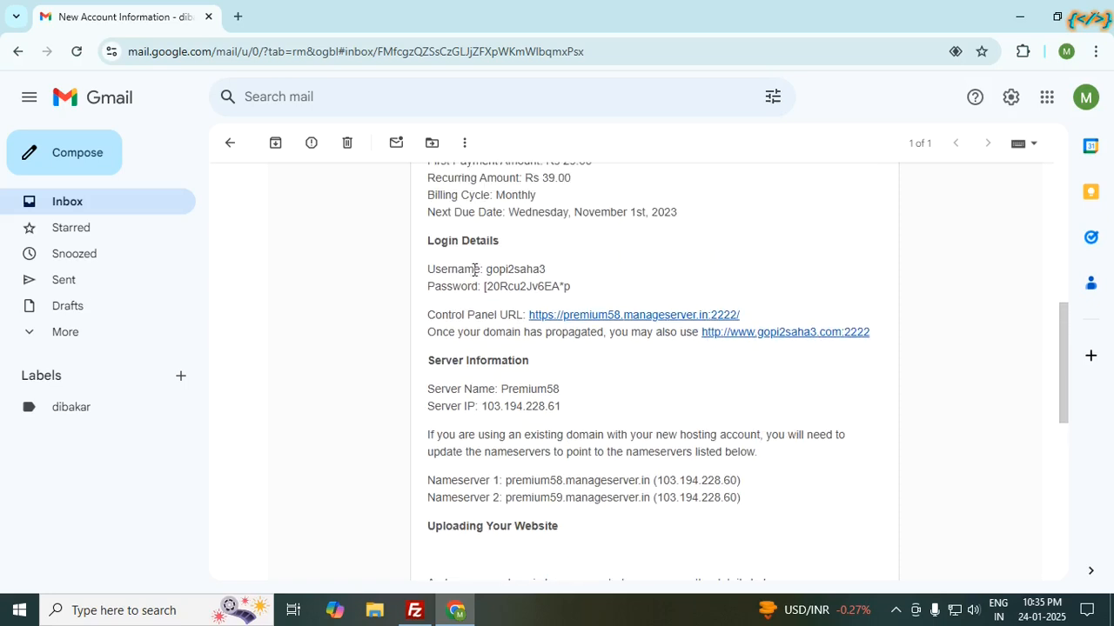
{"action": "scroll", "coordinate": [570, 435], "scroll_direction": "down", "scroll_amount": 4}
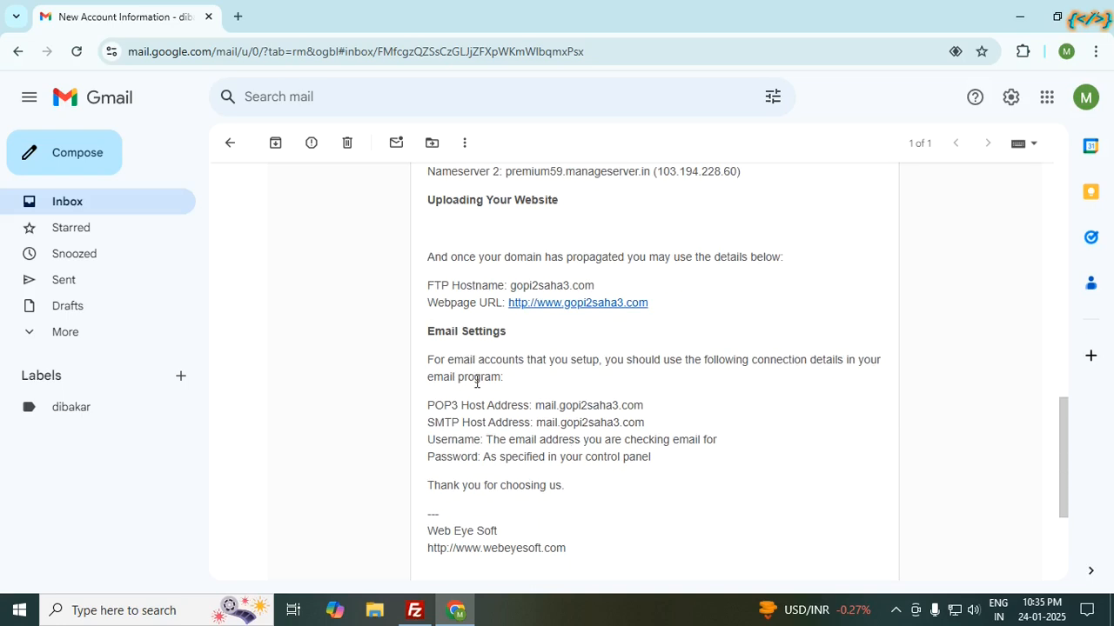
{"action": "scroll", "coordinate": [493, 404], "scroll_direction": "down", "scroll_amount": 2}
{"action": "scroll", "coordinate": [505, 400], "scroll_direction": "up", "scroll_amount": 3}
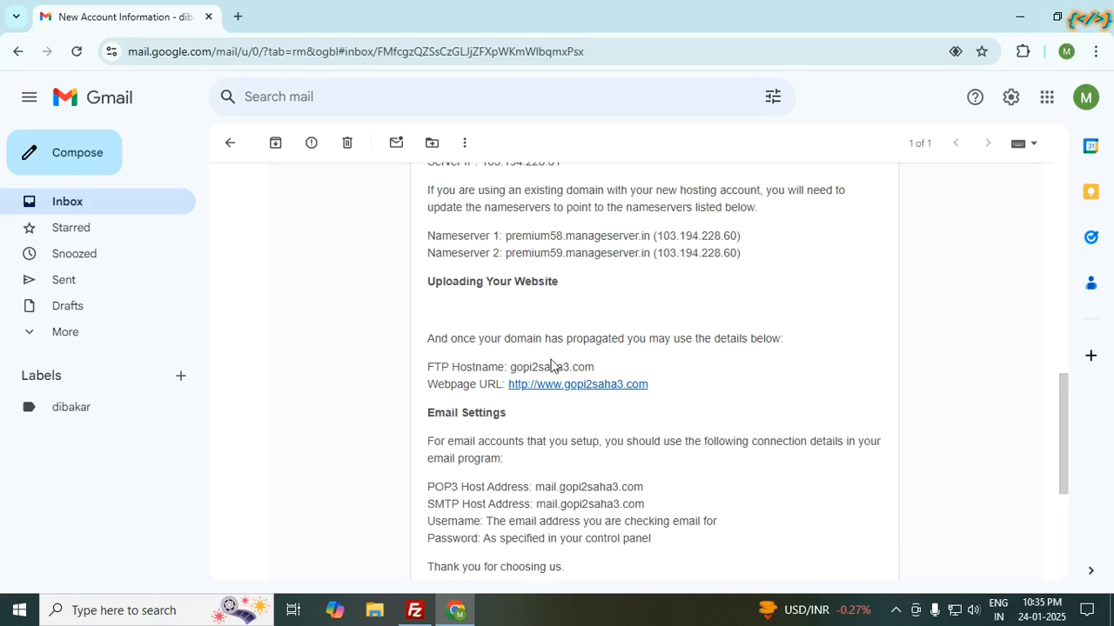
{"action": "scroll", "coordinate": [550, 366], "scroll_direction": "up", "scroll_amount": 2}
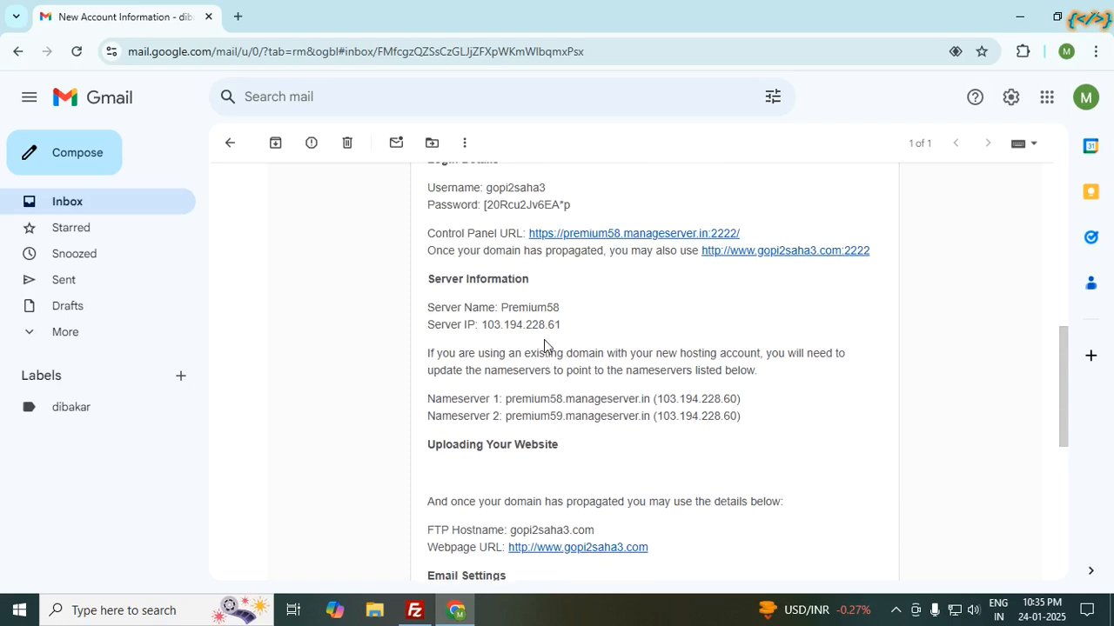
{"action": "scroll", "coordinate": [548, 348], "scroll_direction": "up", "scroll_amount": 1}
{"action": "scroll", "coordinate": [518, 300], "scroll_direction": "up", "scroll_amount": 1}
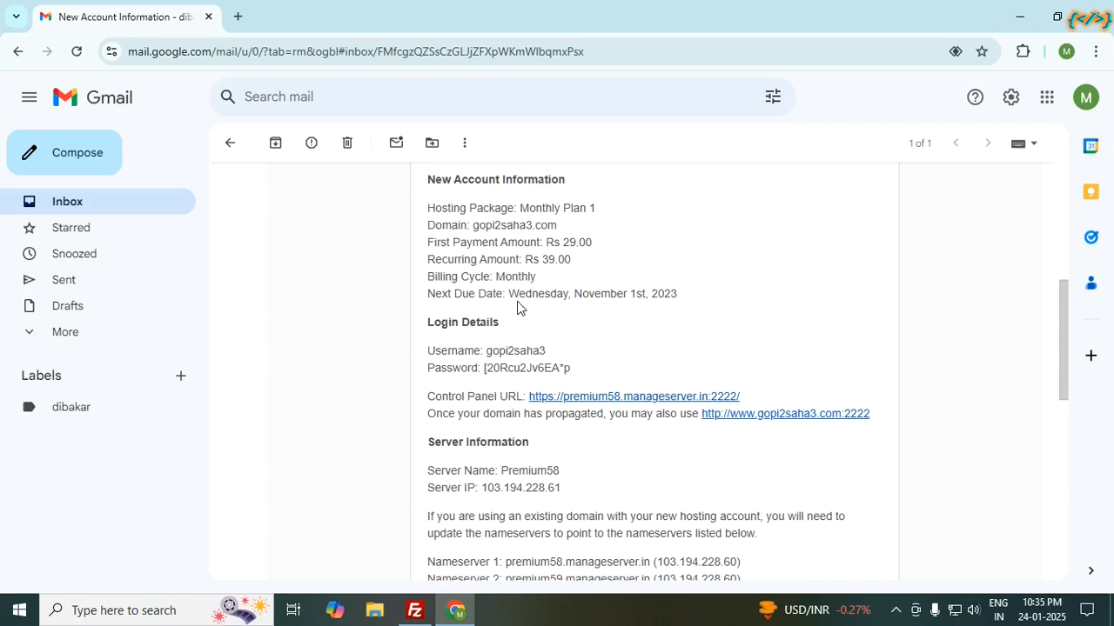
{"action": "scroll", "coordinate": [519, 303], "scroll_direction": "up", "scroll_amount": 3}
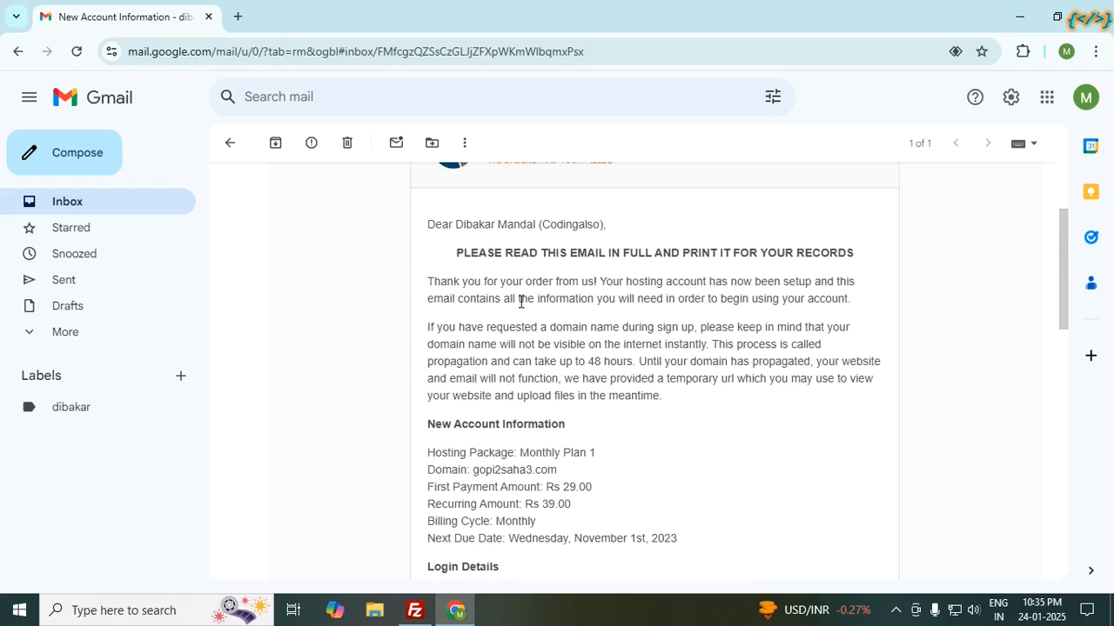
{"action": "scroll", "coordinate": [521, 302], "scroll_direction": "down", "scroll_amount": 3}
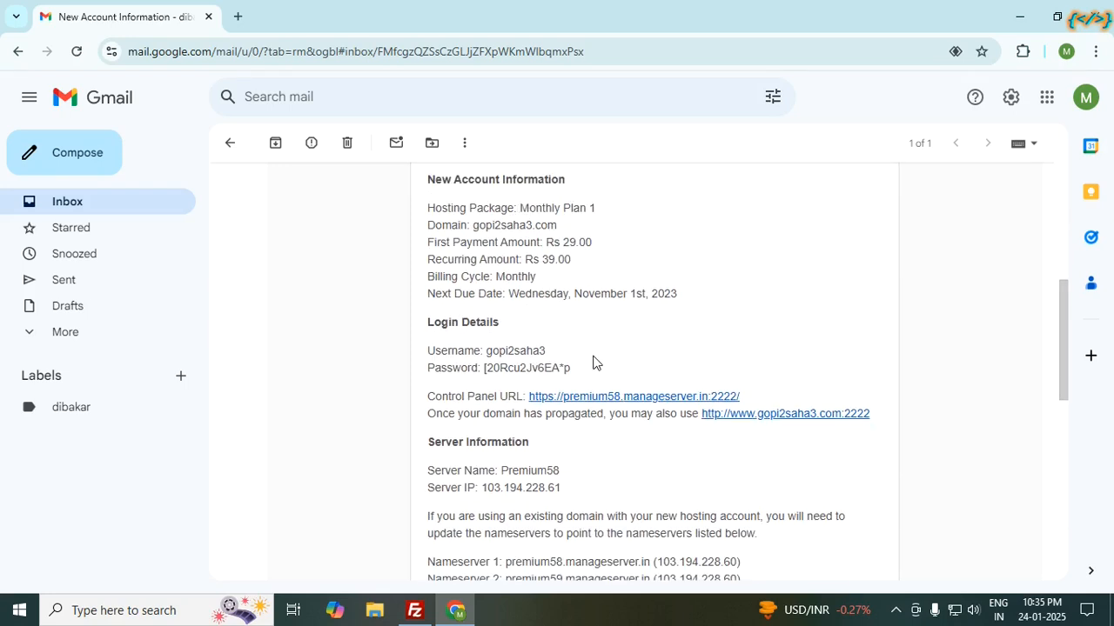
{"action": "scroll", "coordinate": [594, 363], "scroll_direction": "down", "scroll_amount": 1}
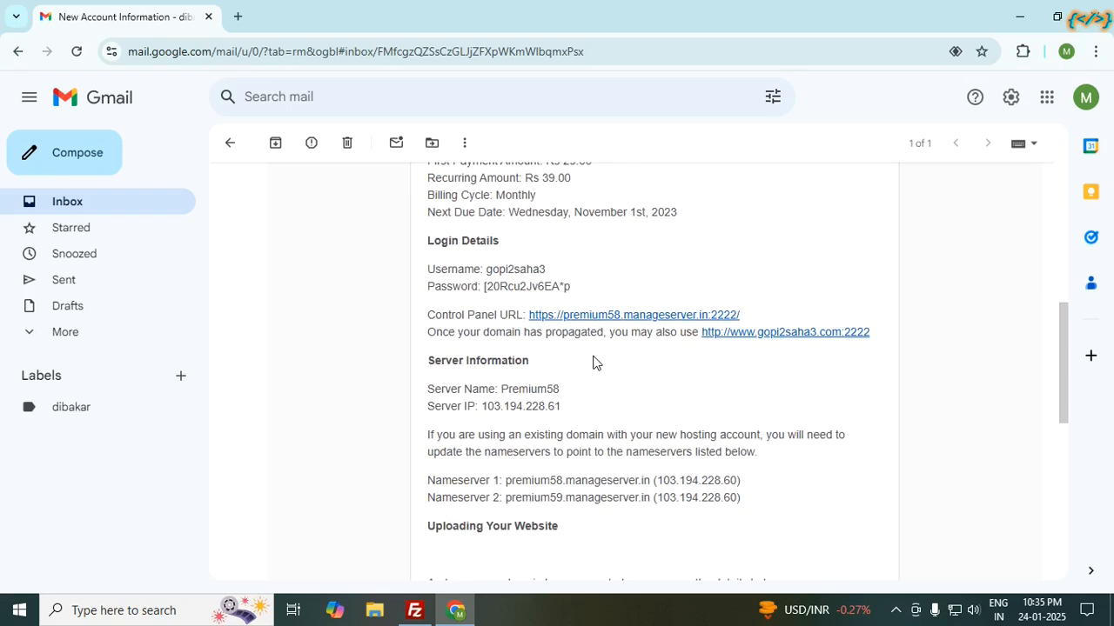
{"action": "scroll", "coordinate": [594, 362], "scroll_direction": "down", "scroll_amount": 2}
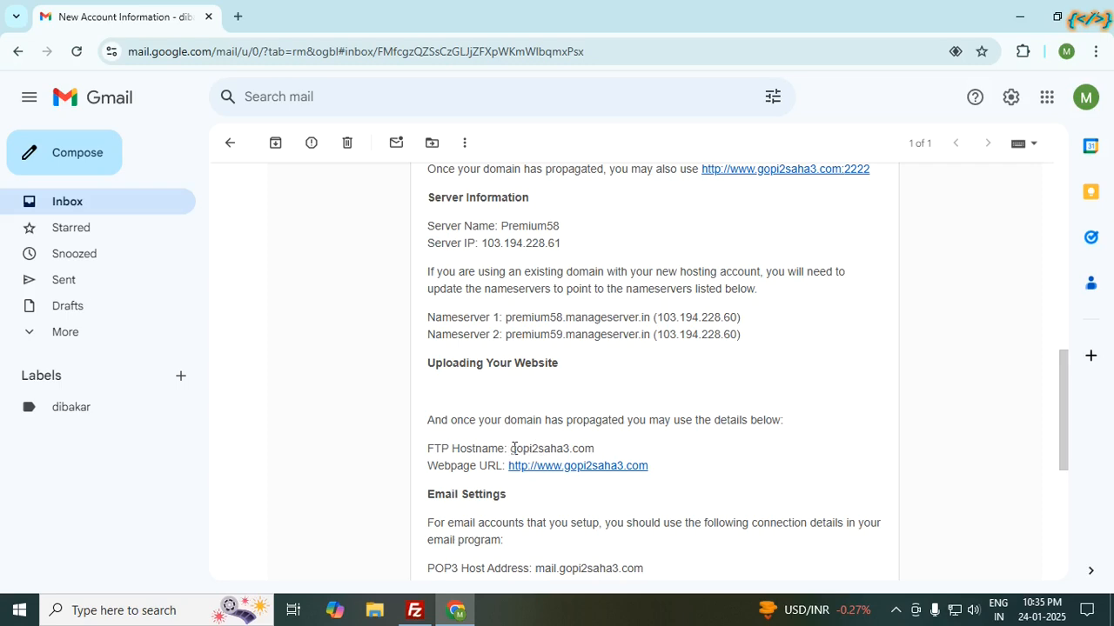
{"action": "left_click_drag", "start_coordinate": [510, 448], "coordinate": [600, 450]}
{"action": "key", "text": "ctrl+c"}
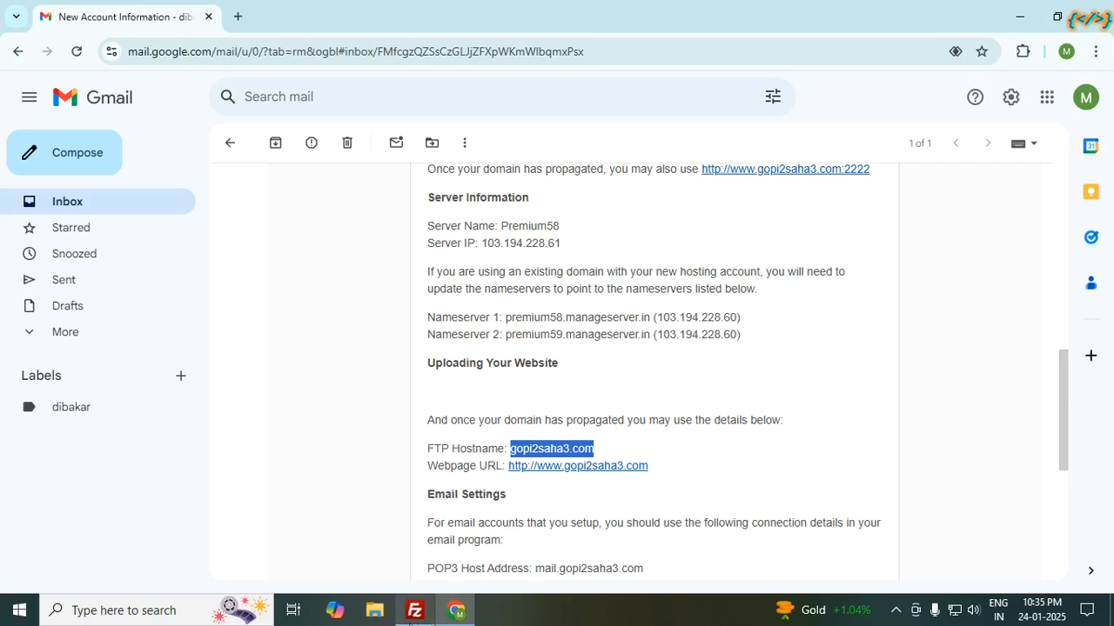
{"action": "left_click", "coordinate": [415, 610]}
Step: Paste gopi2saha3.com into the Host field of the 'test' site
{"action": "left_click", "coordinate": [658, 178]}
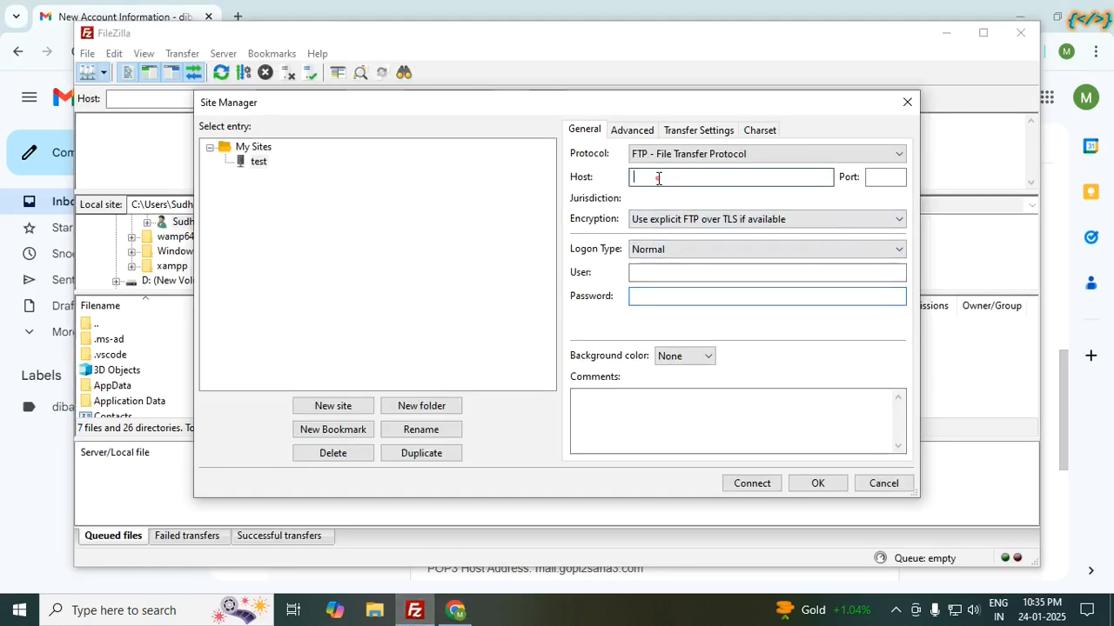
{"action": "key", "text": "ctrl+v"}
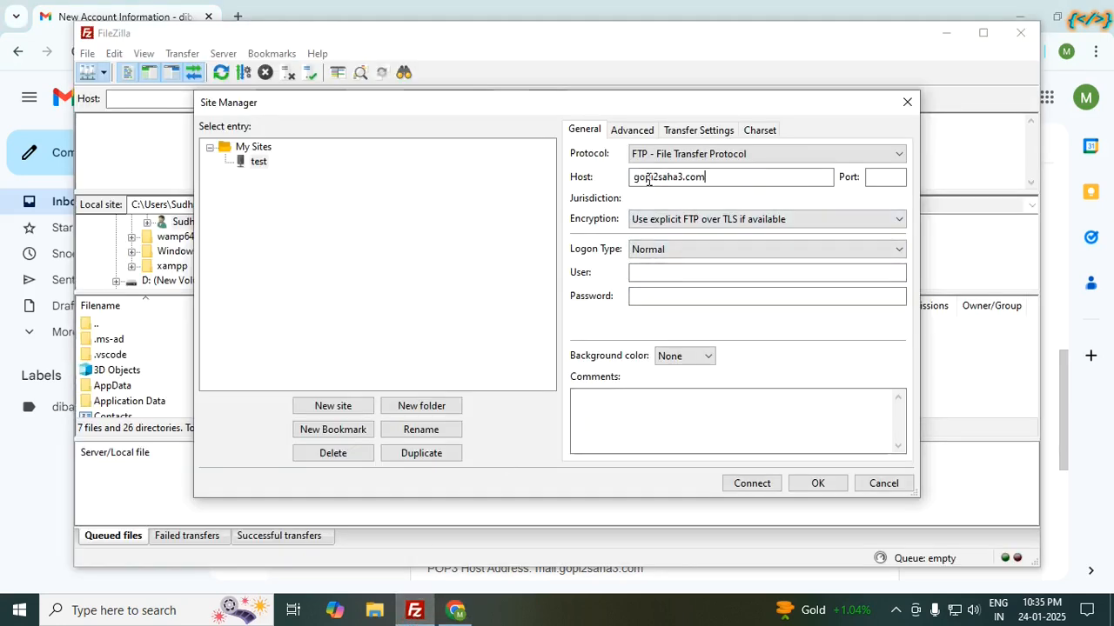
{"action": "left_click", "coordinate": [873, 178]}
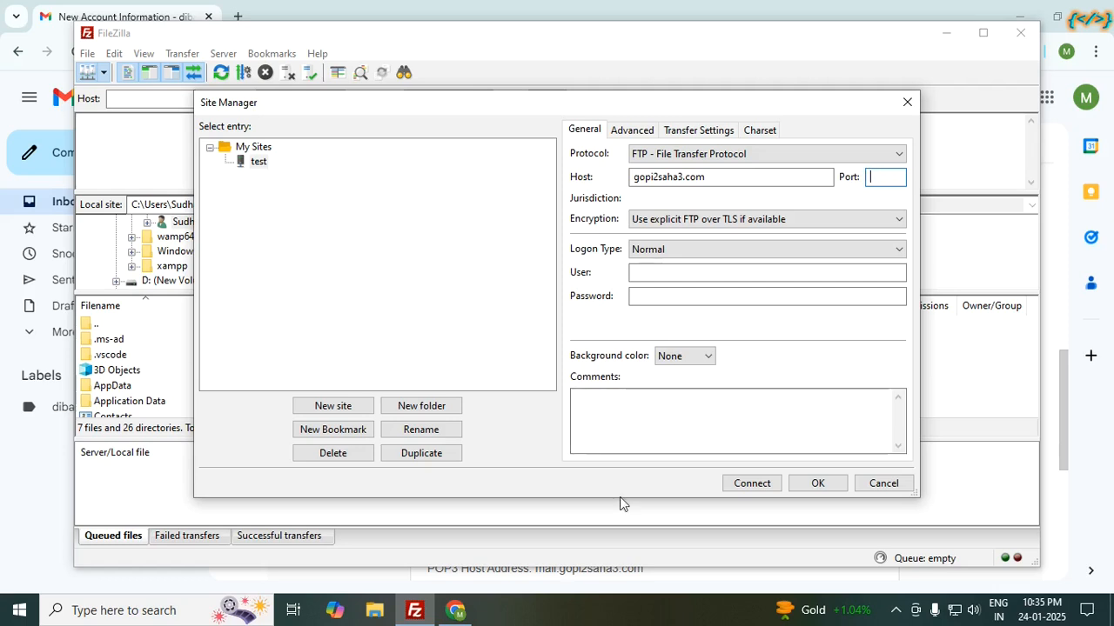
Step: Copy the account username from the email and paste it as the site's login user
{"action": "left_click", "coordinate": [453, 611]}
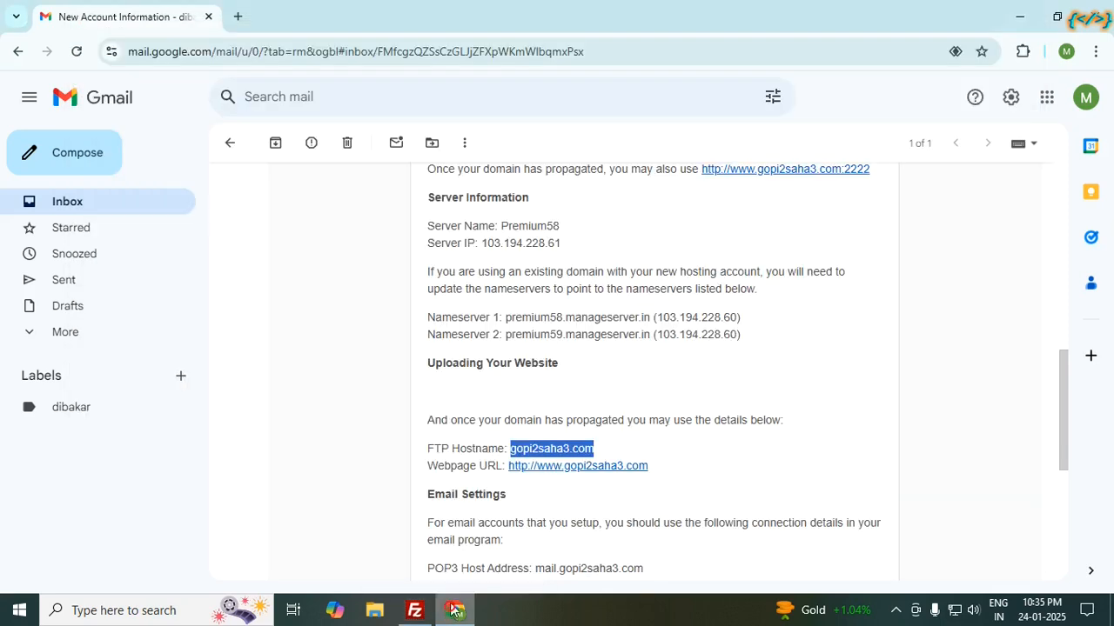
{"action": "scroll", "coordinate": [534, 246], "scroll_direction": "down", "scroll_amount": 2}
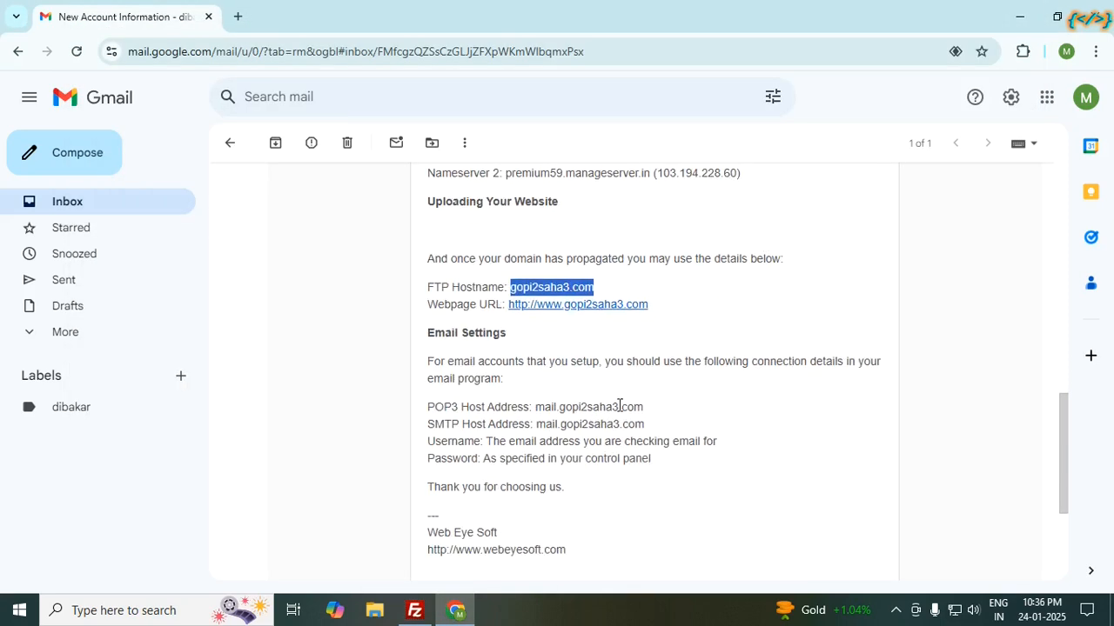
{"action": "scroll", "coordinate": [561, 417], "scroll_direction": "up", "scroll_amount": 5}
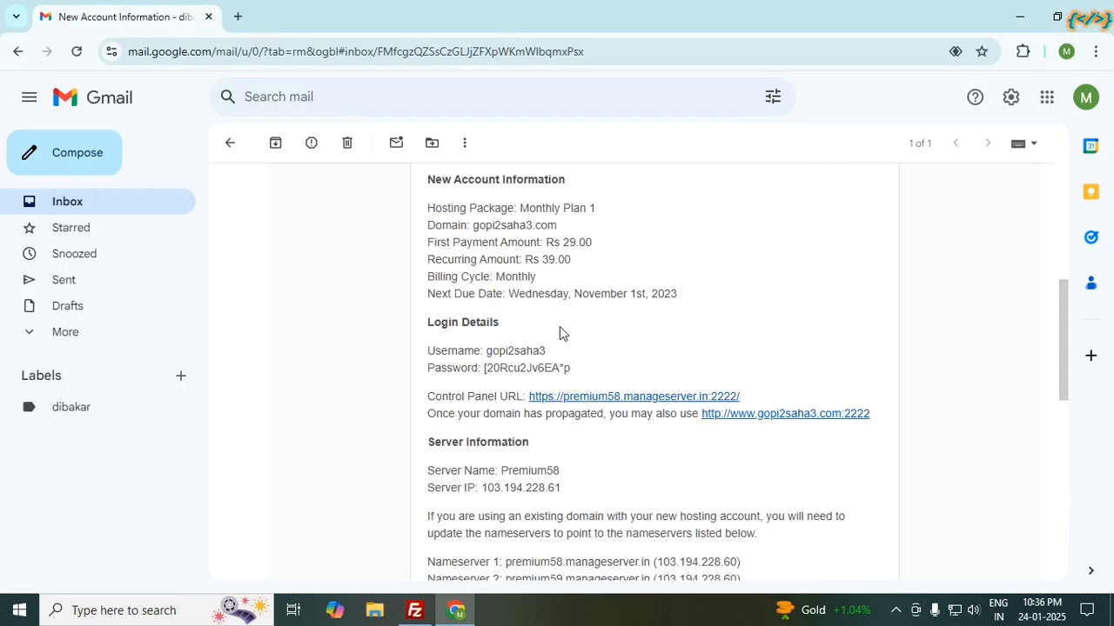
{"action": "double_click", "coordinate": [511, 349]}
{"action": "key", "text": "ctrl+c"}
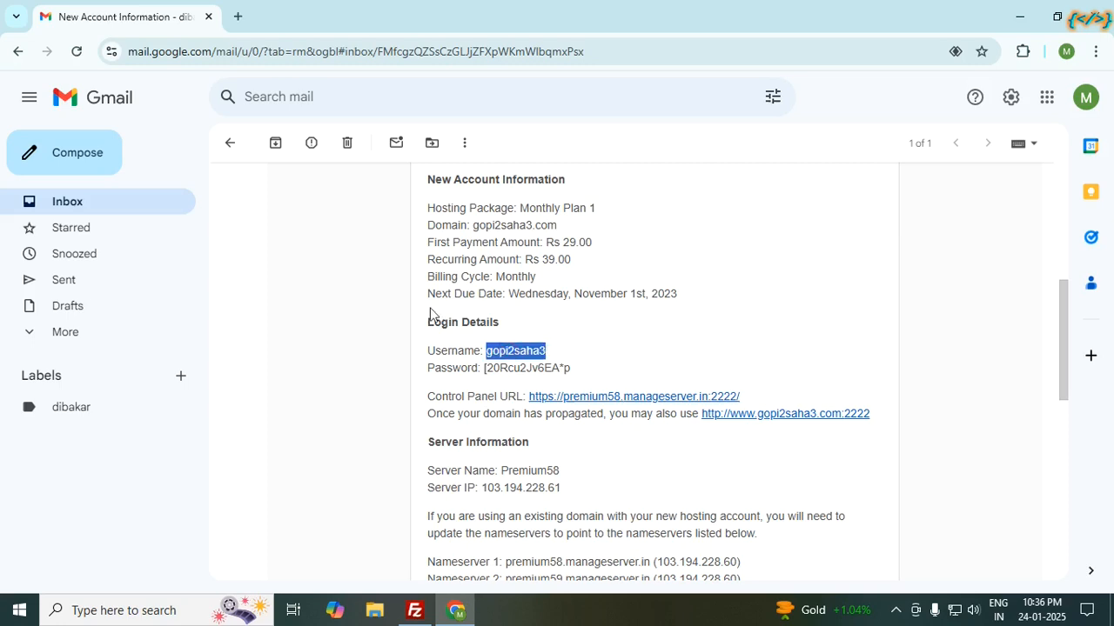
{"action": "left_click", "coordinate": [415, 609]}
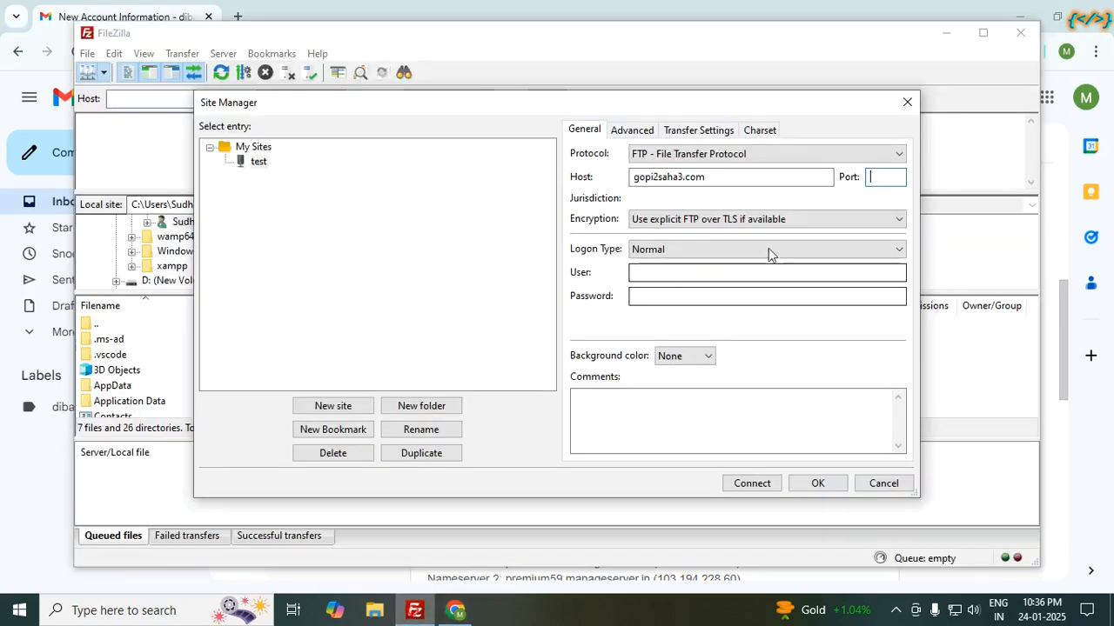
{"action": "left_click", "coordinate": [661, 271]}
{"action": "key", "text": "ctrl+v"}
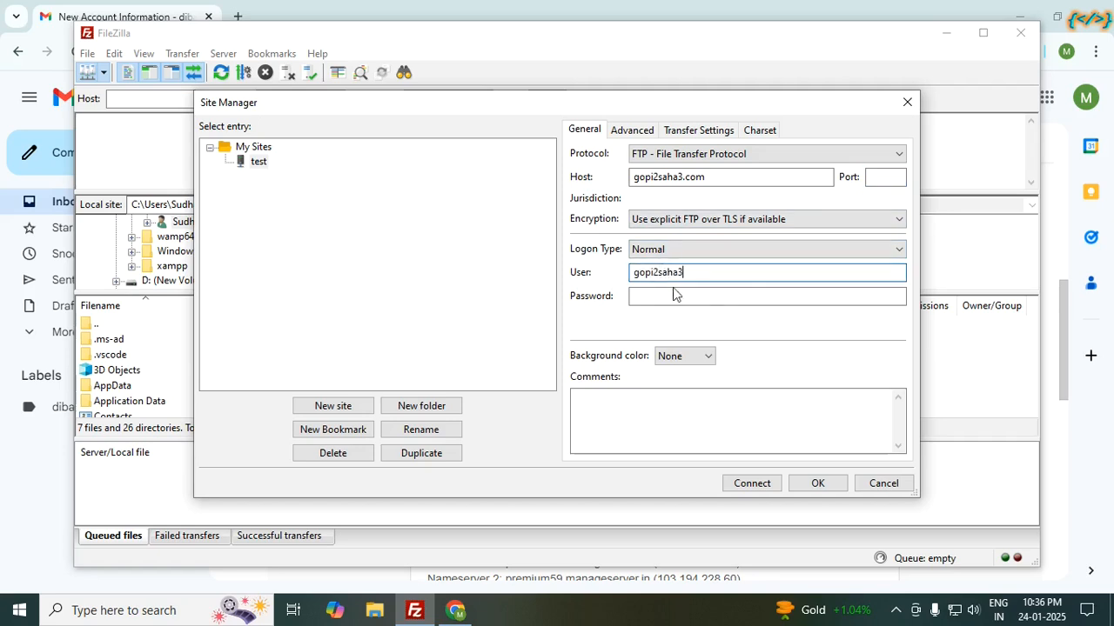
Step: Select and copy the account password from the email, then return to FileZilla
{"action": "left_click", "coordinate": [455, 610]}
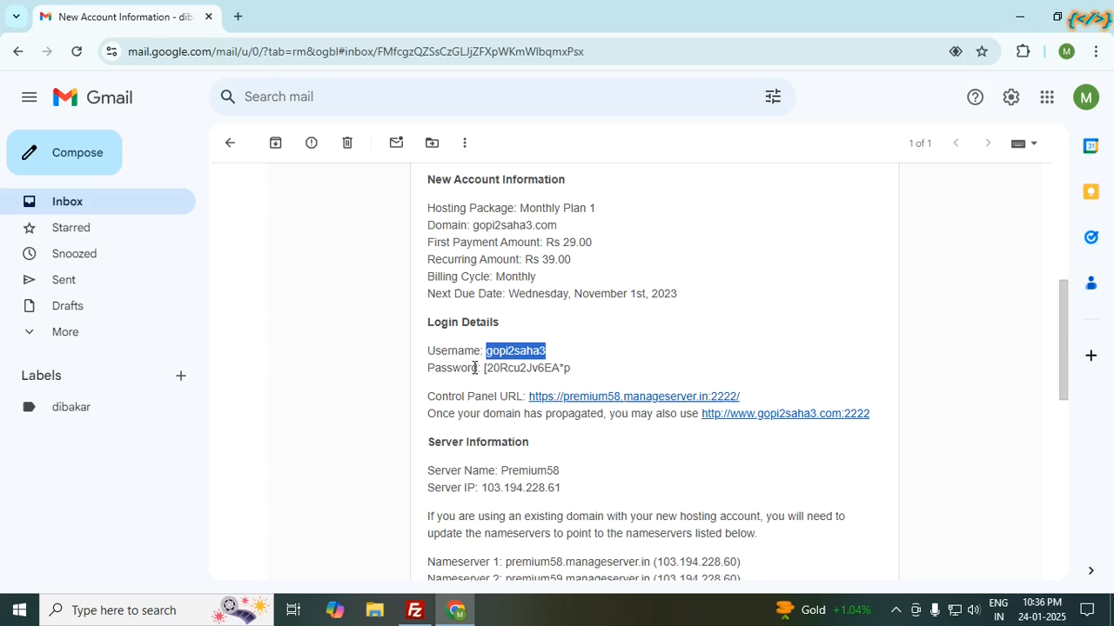
{"action": "left_click_drag", "start_coordinate": [484, 367], "coordinate": [560, 368]}
{"action": "triple_click", "coordinate": [572, 368]}
{"action": "left_click", "coordinate": [557, 369]}
{"action": "left_click", "coordinate": [484, 368]}
{"action": "left_click", "coordinate": [502, 366]}
{"action": "triple_click", "coordinate": [485, 368]}
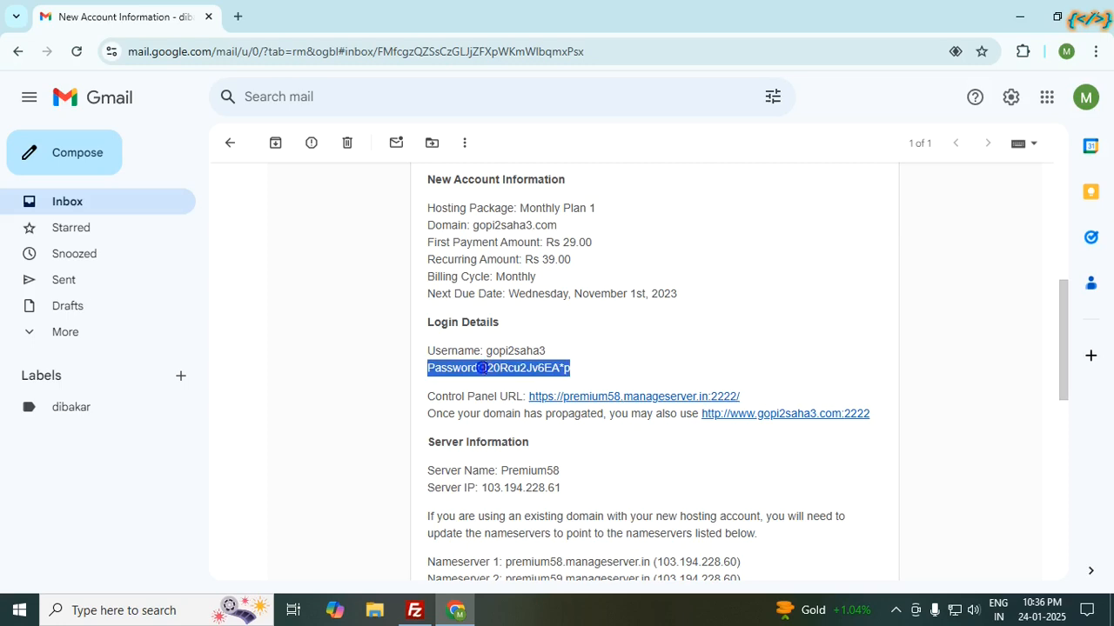
{"action": "left_click", "coordinate": [485, 368]}
{"action": "left_click", "coordinate": [486, 368]}
{"action": "right_click", "coordinate": [512, 368]}
{"action": "right_click", "coordinate": [573, 369]}
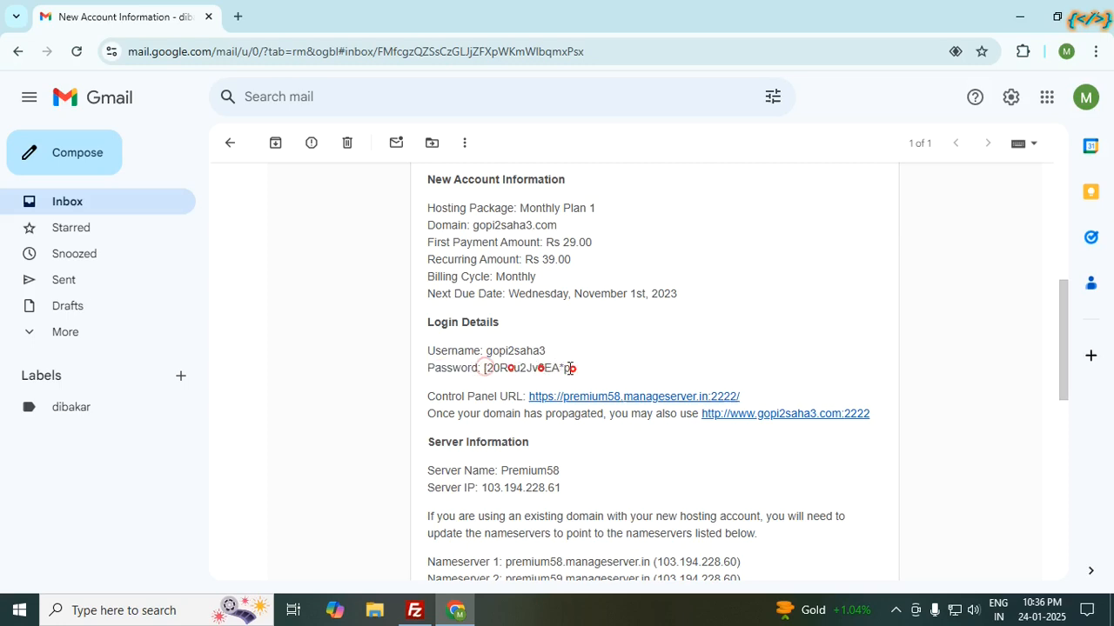
{"action": "left_click_drag", "start_coordinate": [572, 368], "coordinate": [485, 356]}
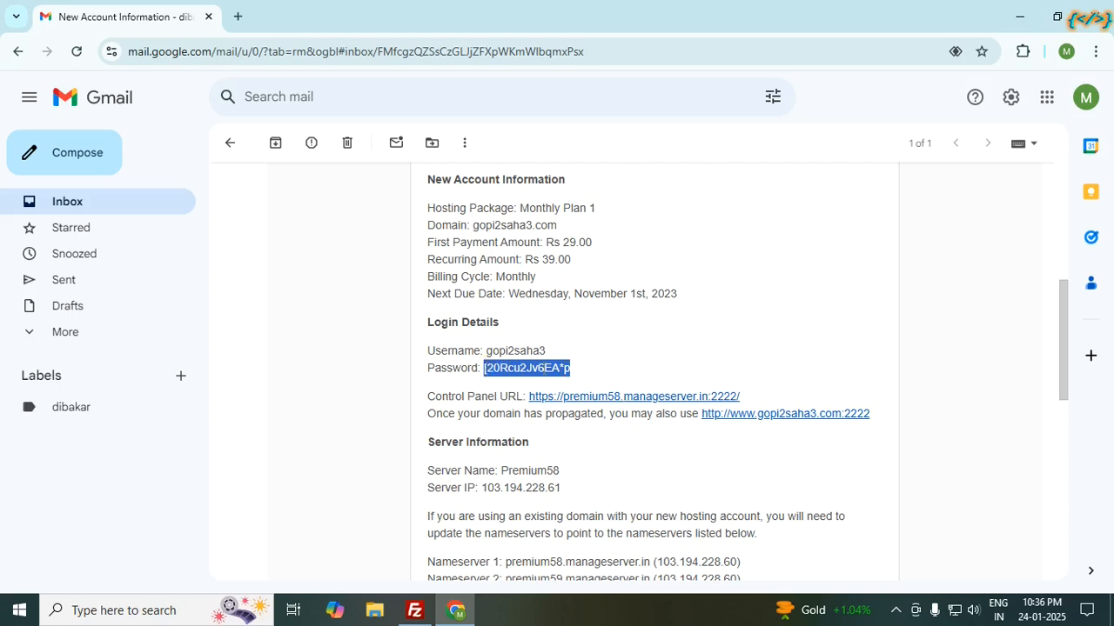
{"action": "right_click", "coordinate": [545, 372]}
{"action": "left_click", "coordinate": [578, 390]}
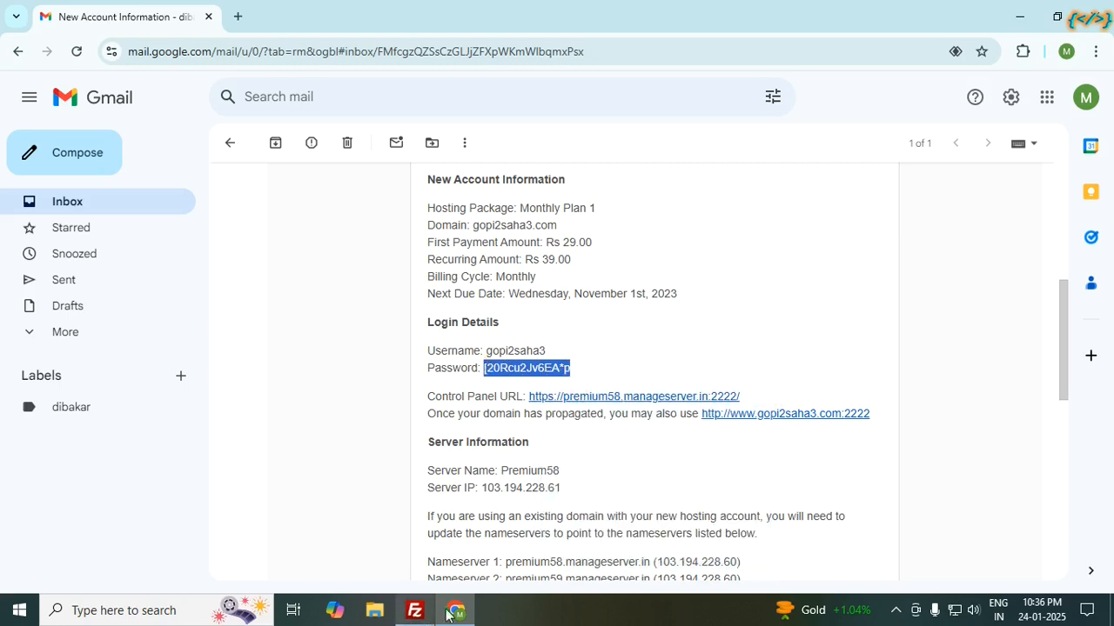
{"action": "left_click", "coordinate": [415, 610]}
Step: Paste the copied password into the test site and connect to gopi2saha3.com, which times out
{"action": "left_click", "coordinate": [703, 296]}
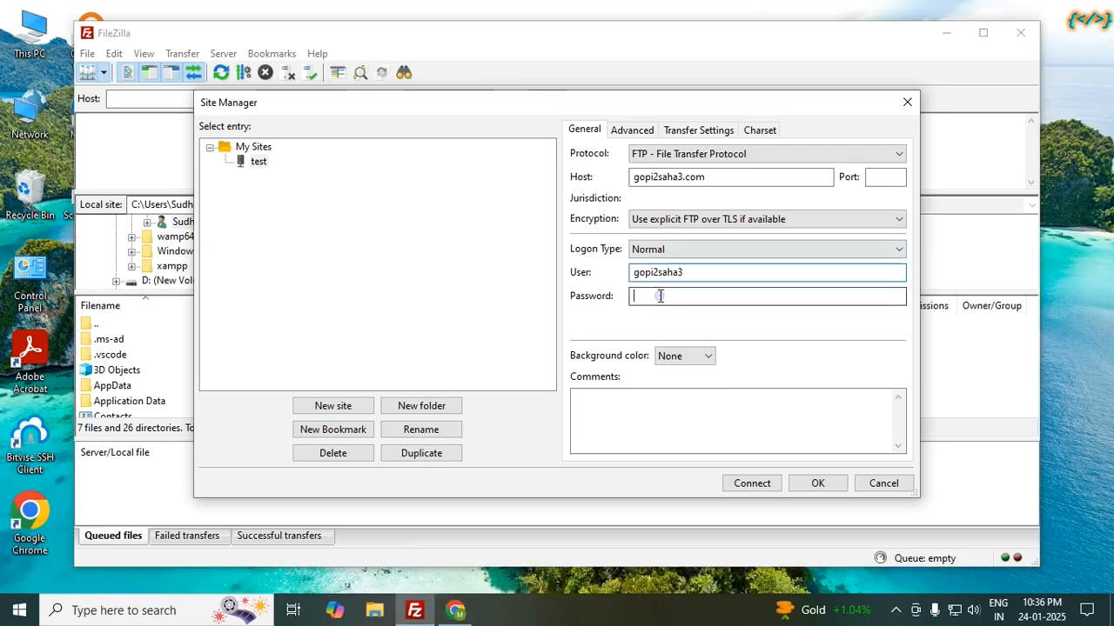
{"action": "key", "text": "ctrl+v"}
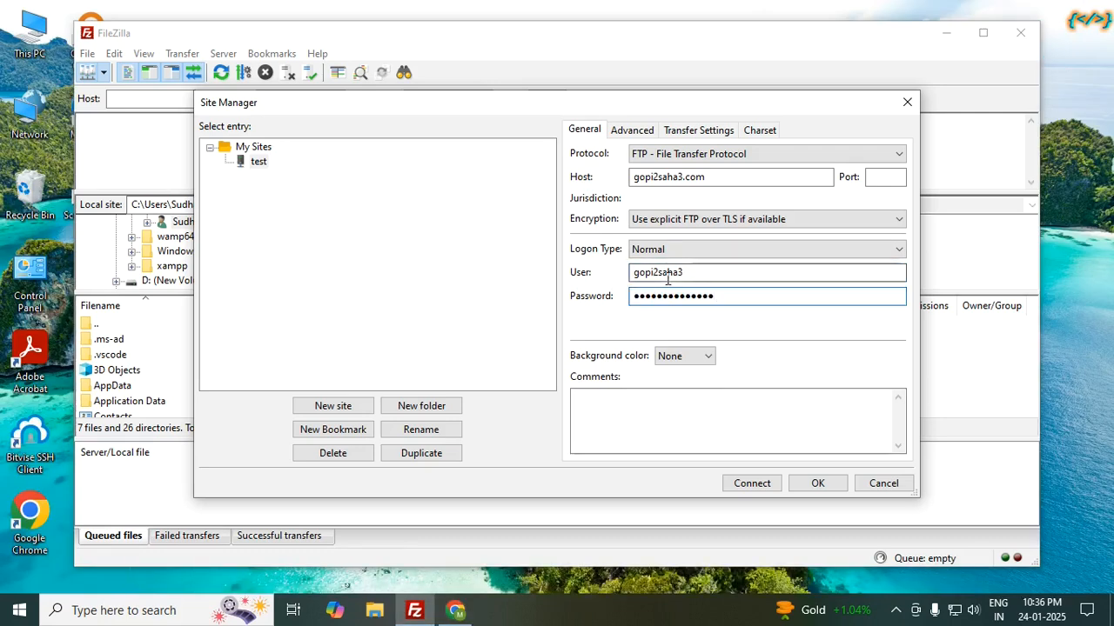
{"action": "left_click", "coordinate": [753, 486]}
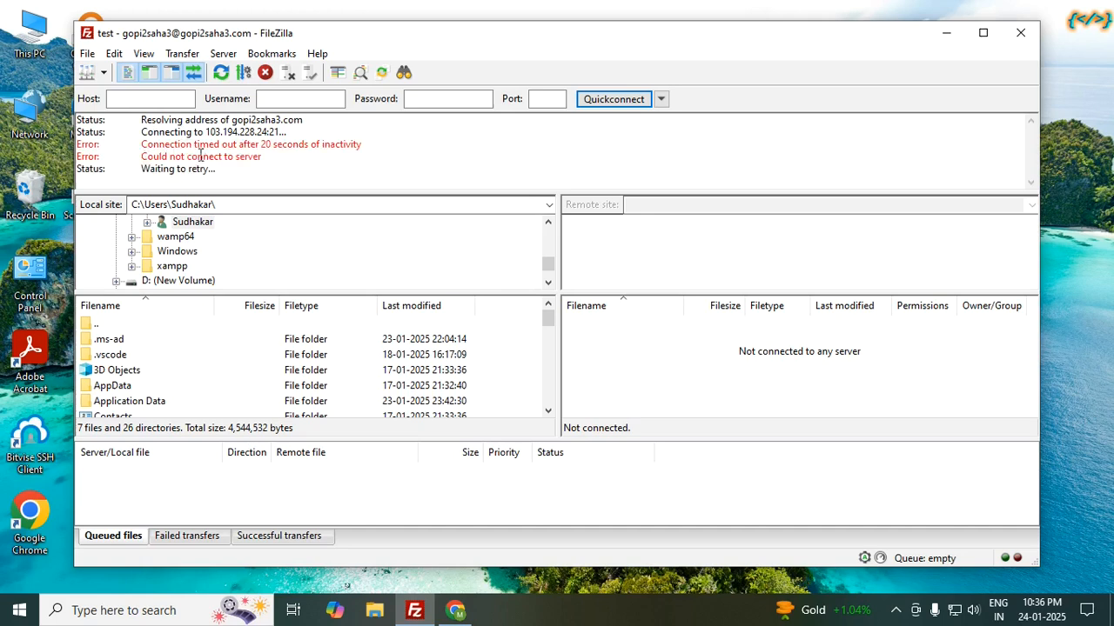
Step: Maximize FileZilla, make the message log taller, then return to the hosting account email in Chrome
{"action": "left_click", "coordinate": [984, 32]}
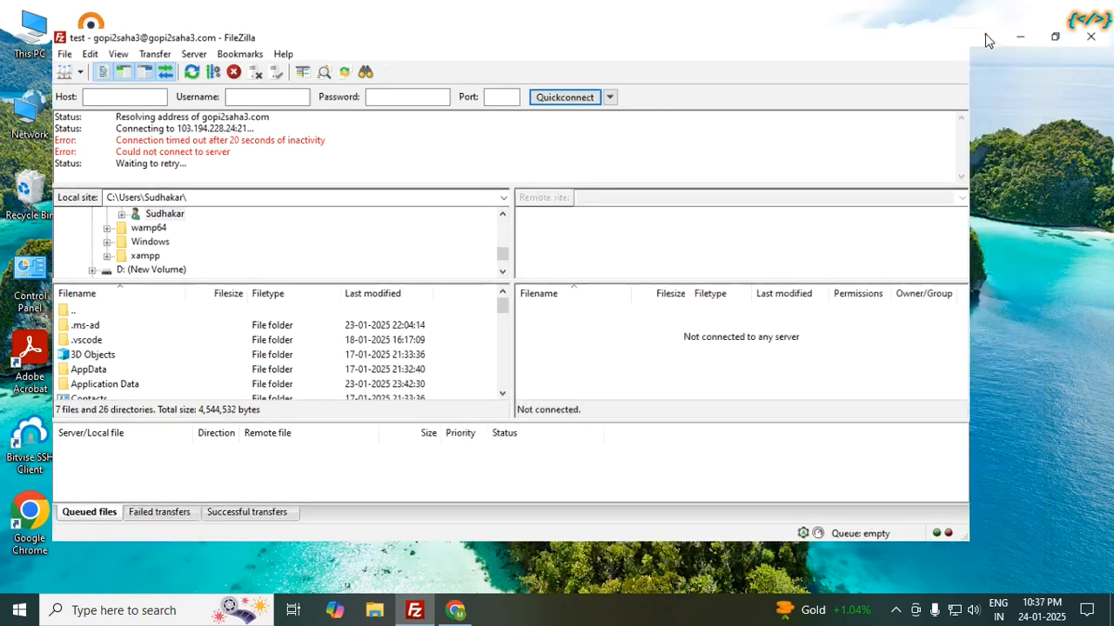
{"action": "left_click_drag", "start_coordinate": [549, 166], "coordinate": [558, 228]}
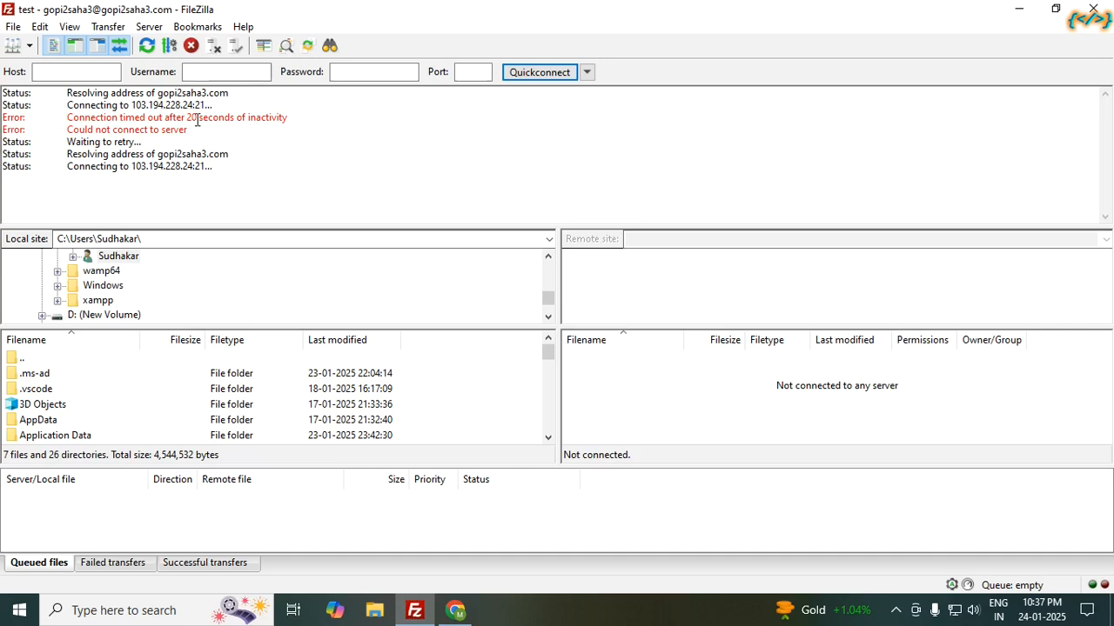
{"action": "left_click", "coordinate": [16, 45]}
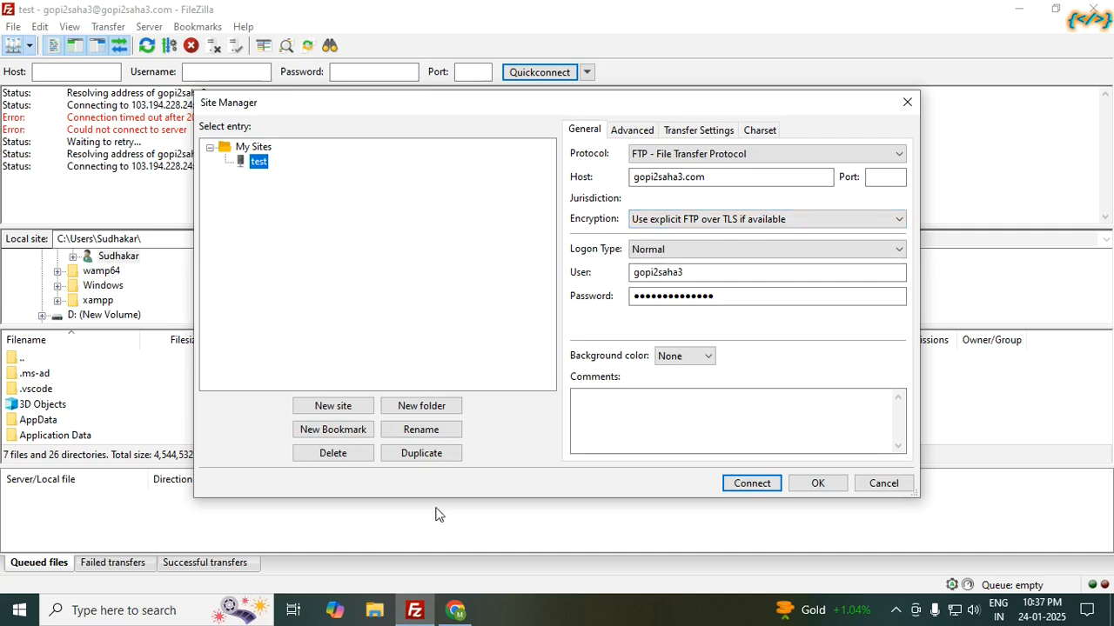
{"action": "left_click", "coordinate": [453, 612]}
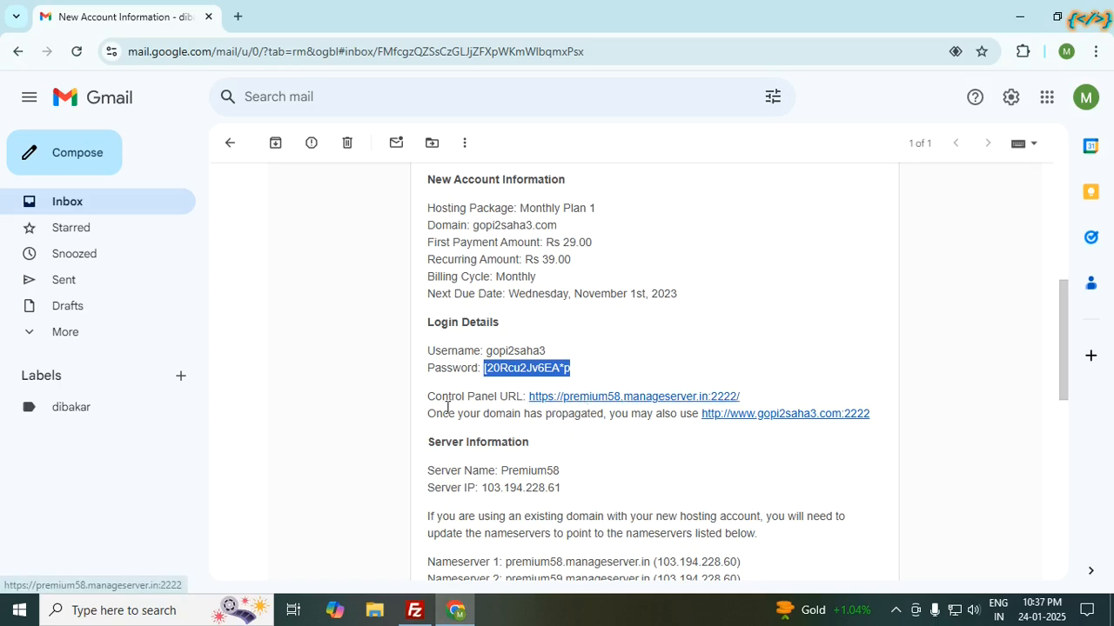
Step: Open the Control Panel link in a new tab and take the hostname premium58.manageserver.in from its address
{"action": "left_click", "coordinate": [581, 397]}
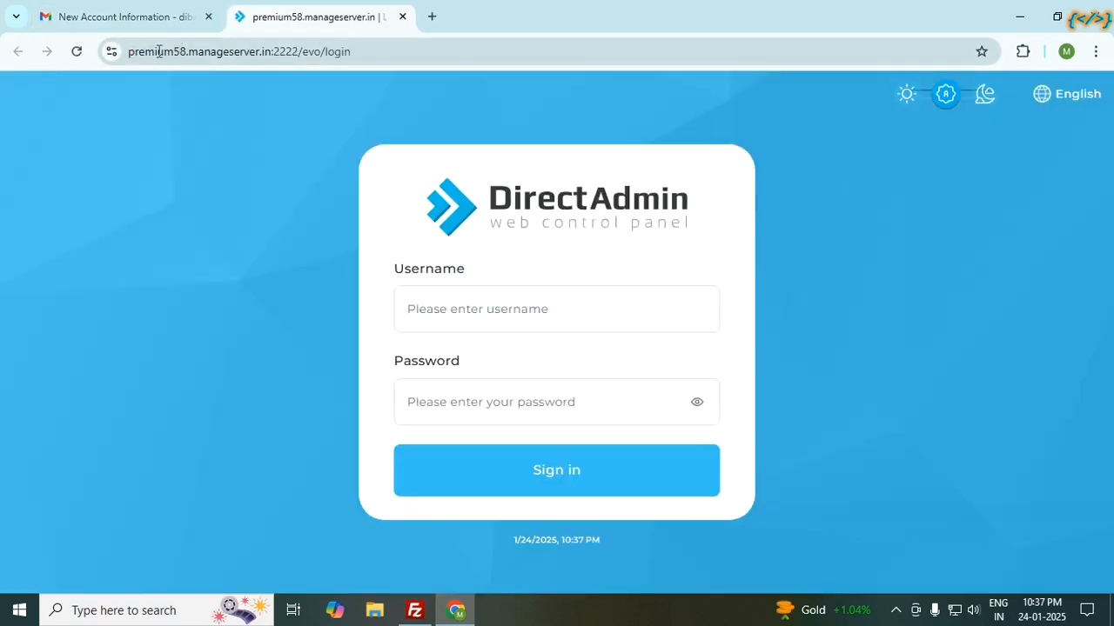
{"action": "double_click", "coordinate": [159, 52]}
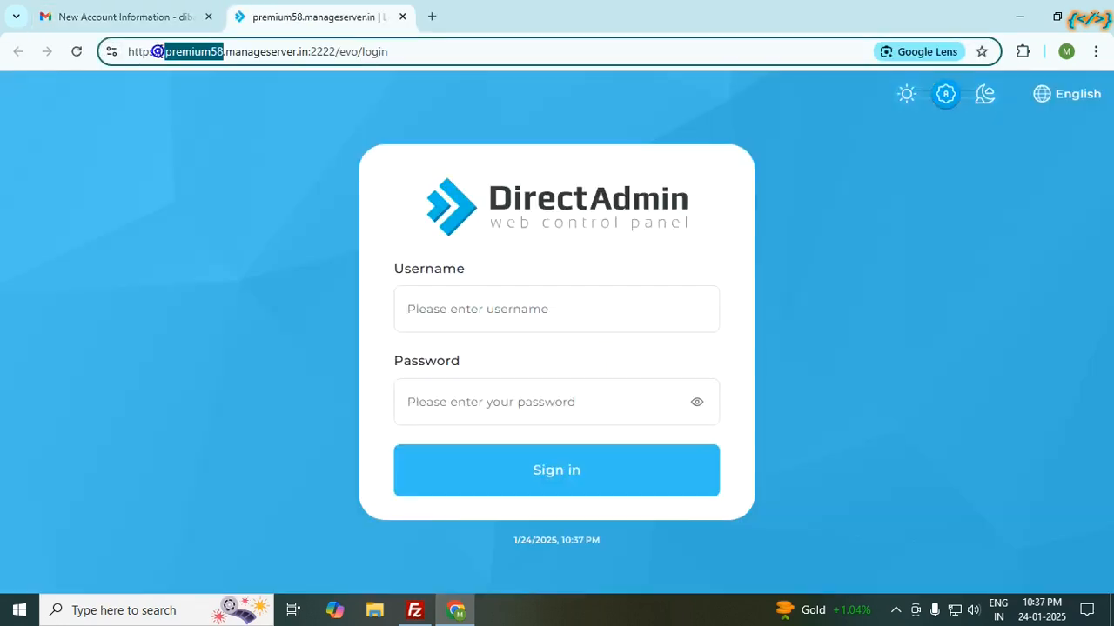
{"action": "left_click", "coordinate": [307, 49]}
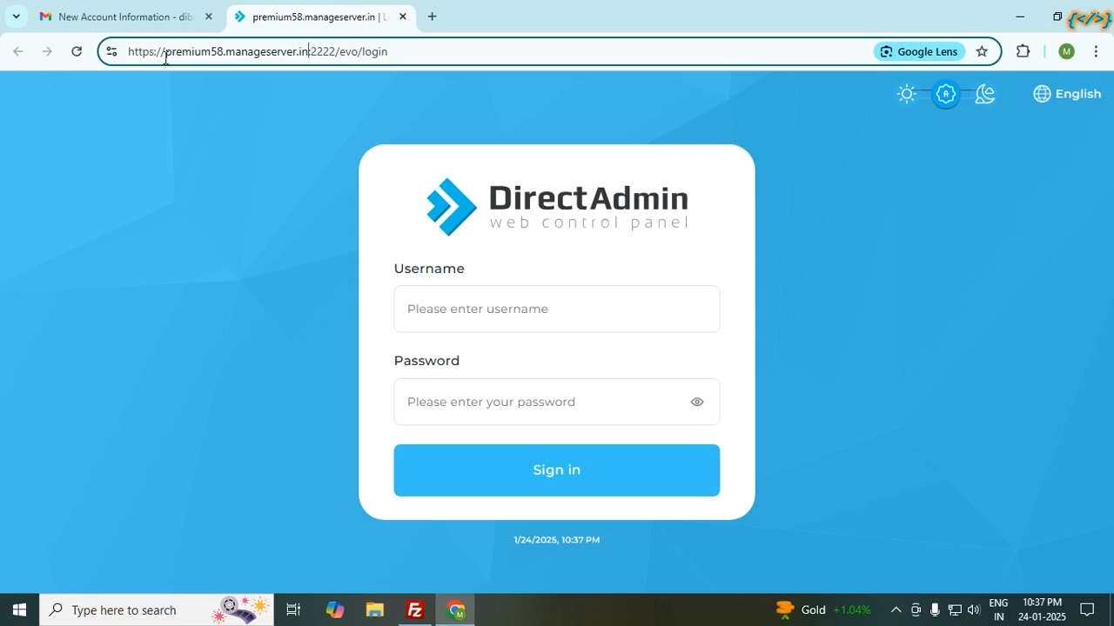
{"action": "left_click_drag", "start_coordinate": [162, 51], "coordinate": [310, 52]}
{"action": "key", "text": "ctrl+c"}
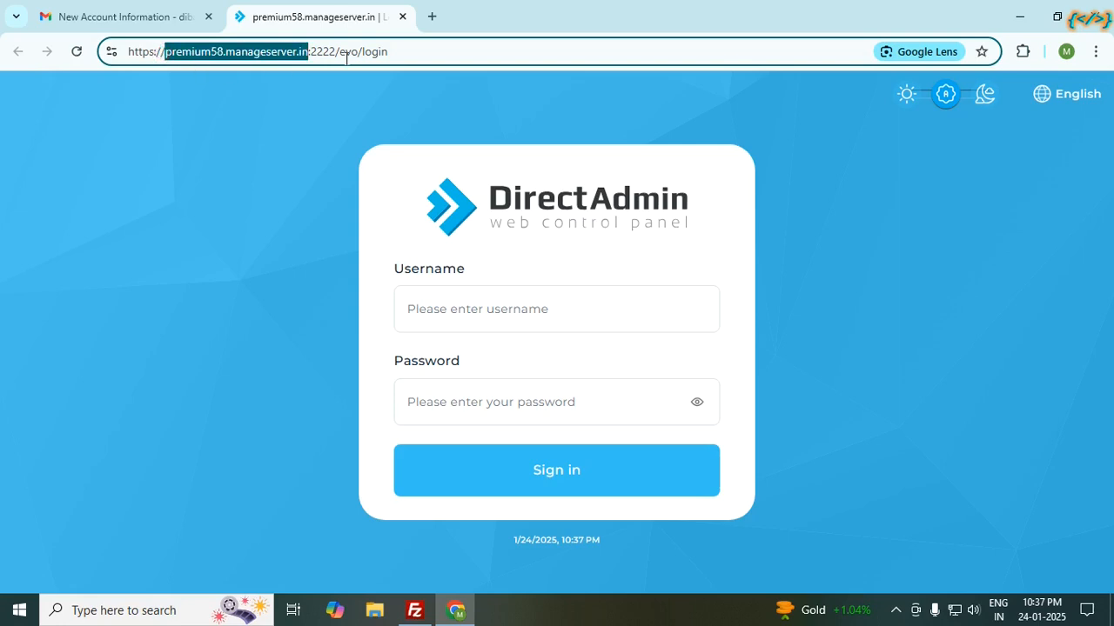
{"action": "left_click", "coordinate": [122, 15]}
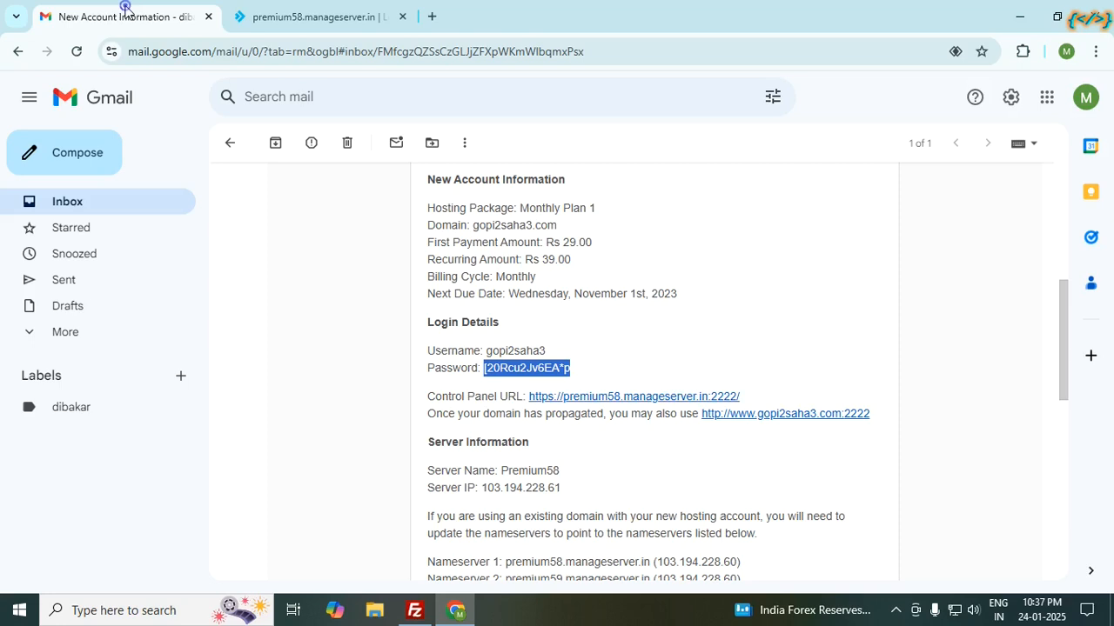
{"action": "scroll", "coordinate": [550, 424], "scroll_direction": "down", "scroll_amount": 2}
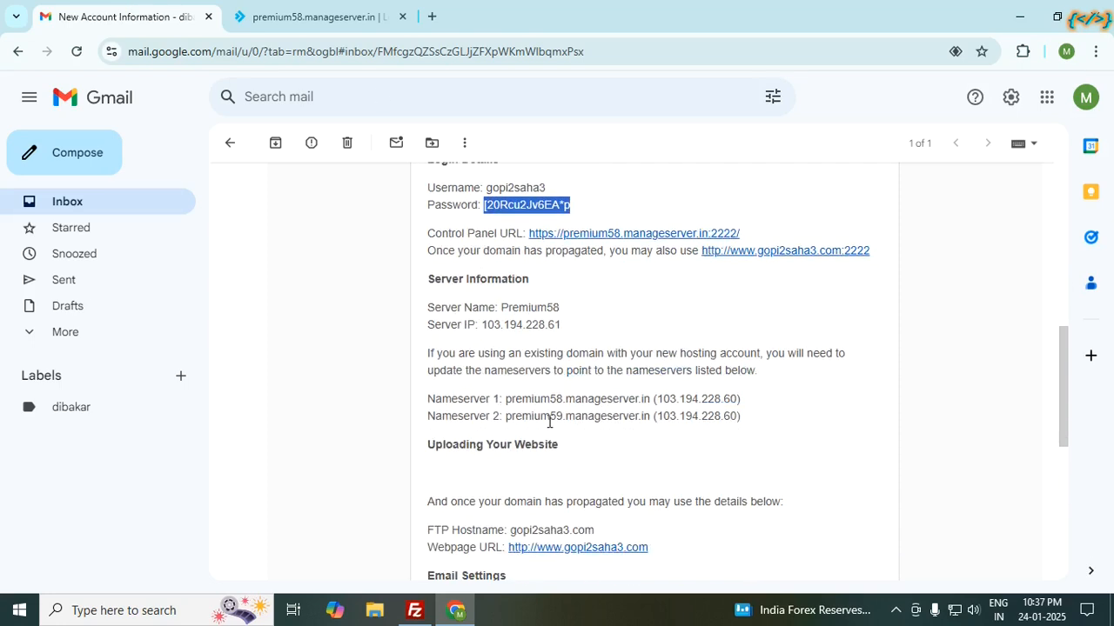
{"action": "left_click", "coordinate": [484, 321]}
{"action": "left_click", "coordinate": [415, 610]}
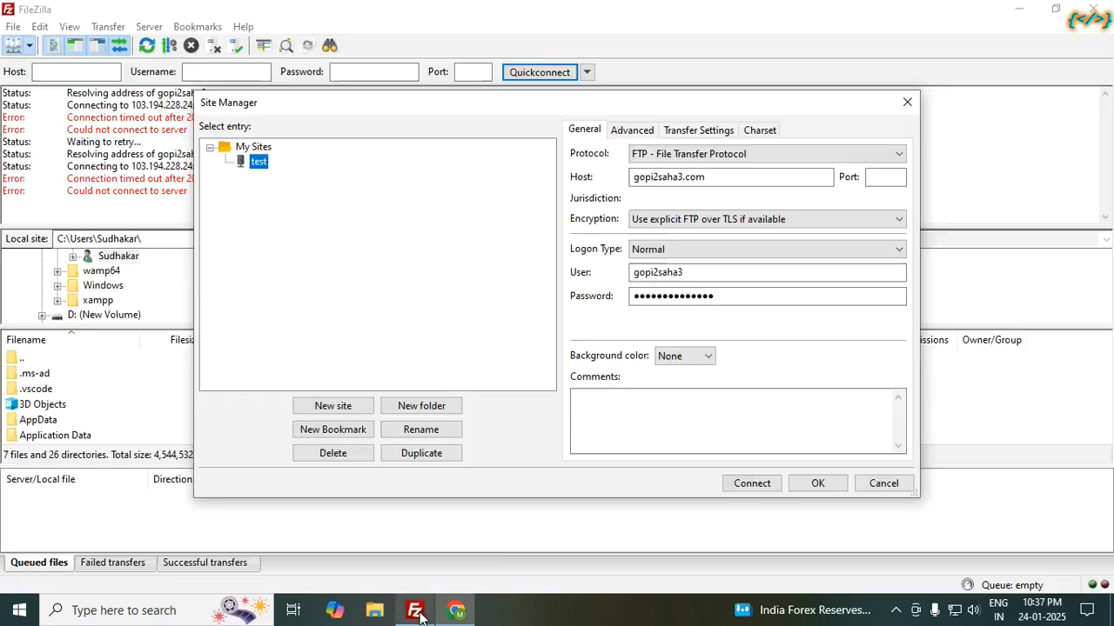
Step: Replace the test site's host gopi2saha3.com with premium58.manageserver.in and connect
{"action": "double_click", "coordinate": [725, 178]}
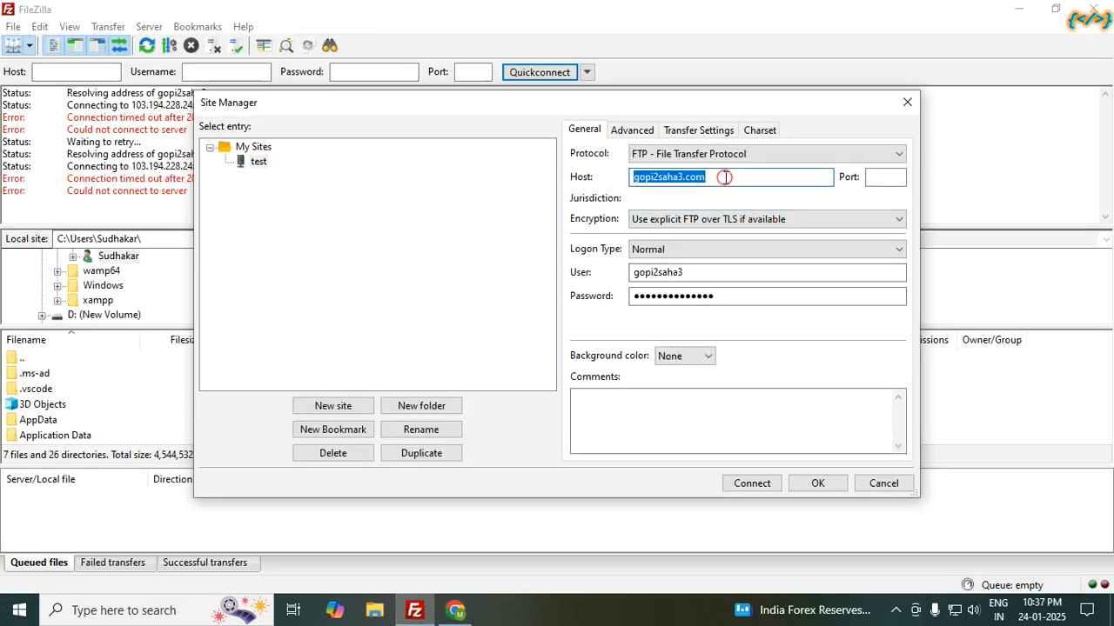
{"action": "key", "text": "ctrl+v"}
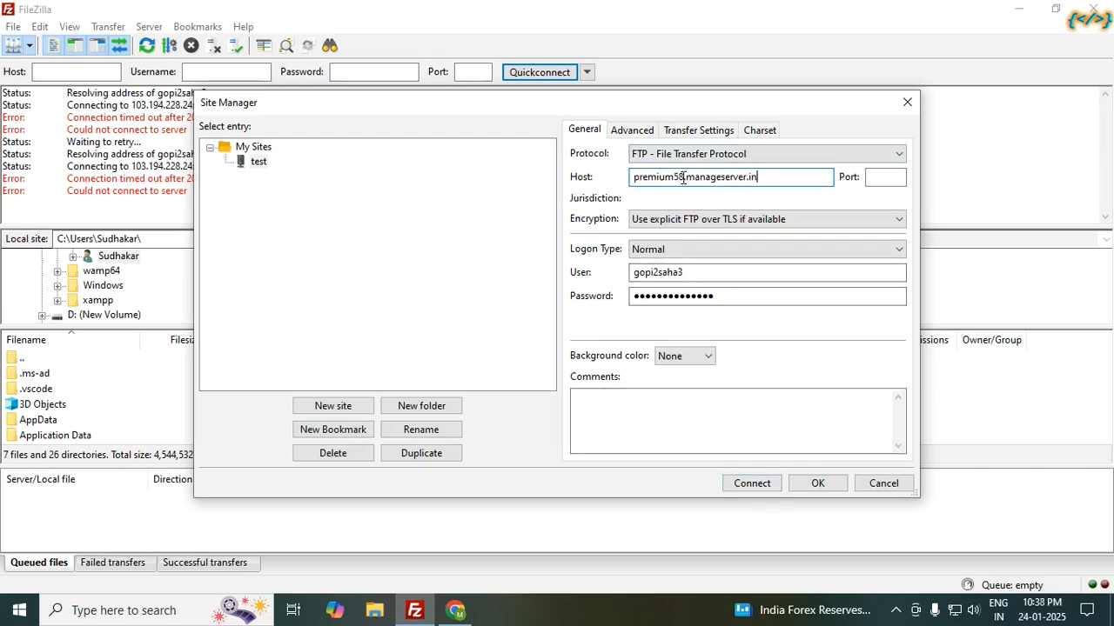
{"action": "left_click", "coordinate": [752, 484]}
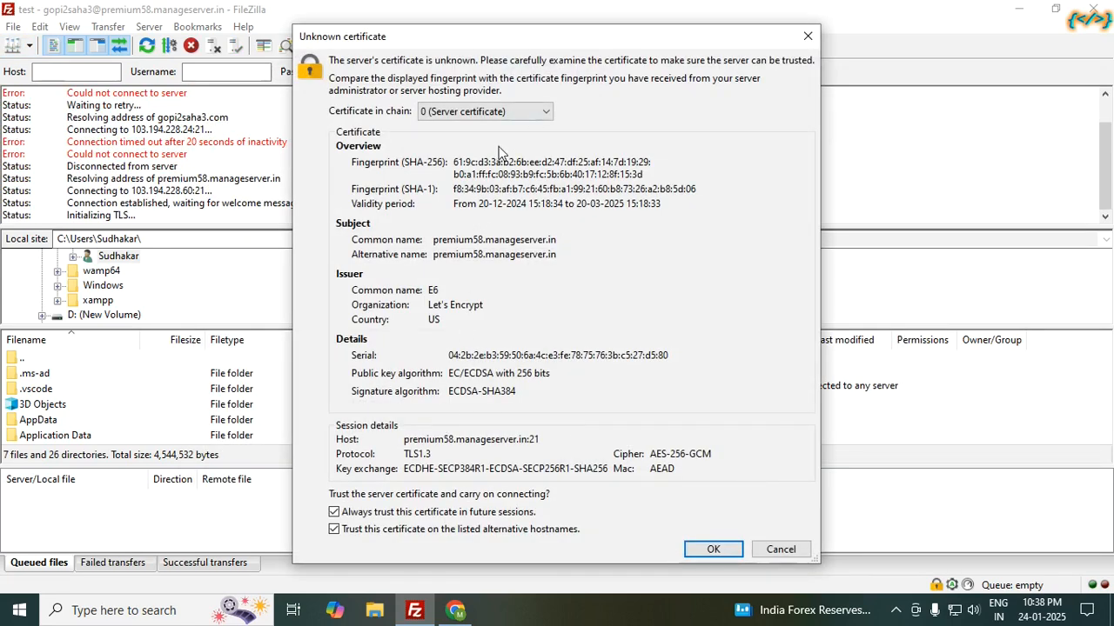
Step: Trust the server certificate and always allow insecure data connections, then shrink the message log
{"action": "left_click", "coordinate": [714, 549]}
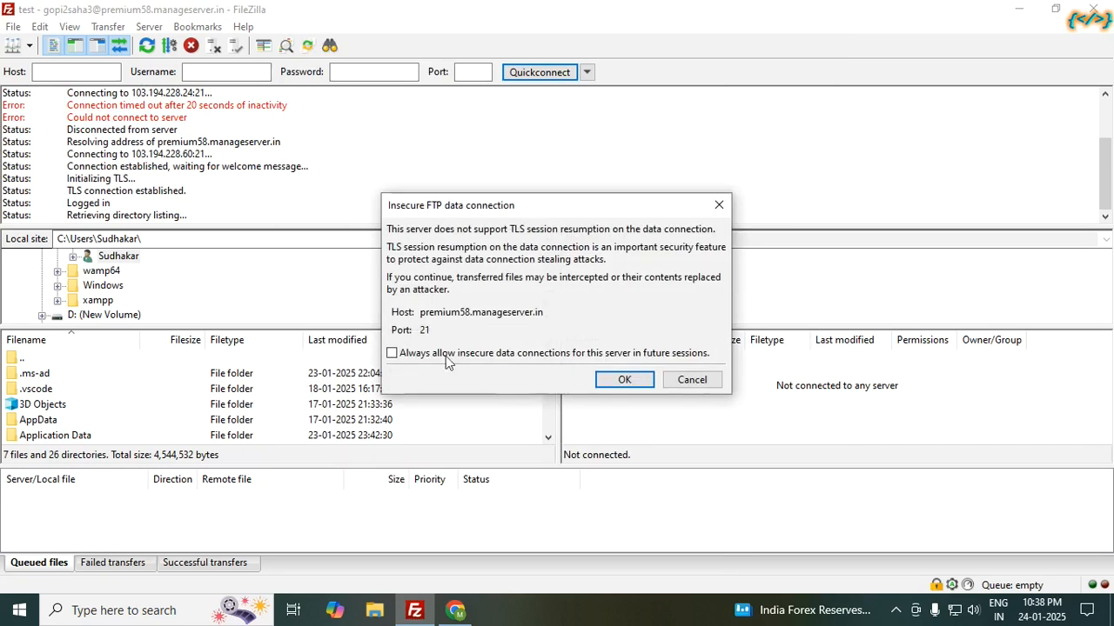
{"action": "left_click", "coordinate": [393, 354]}
{"action": "left_click", "coordinate": [633, 380]}
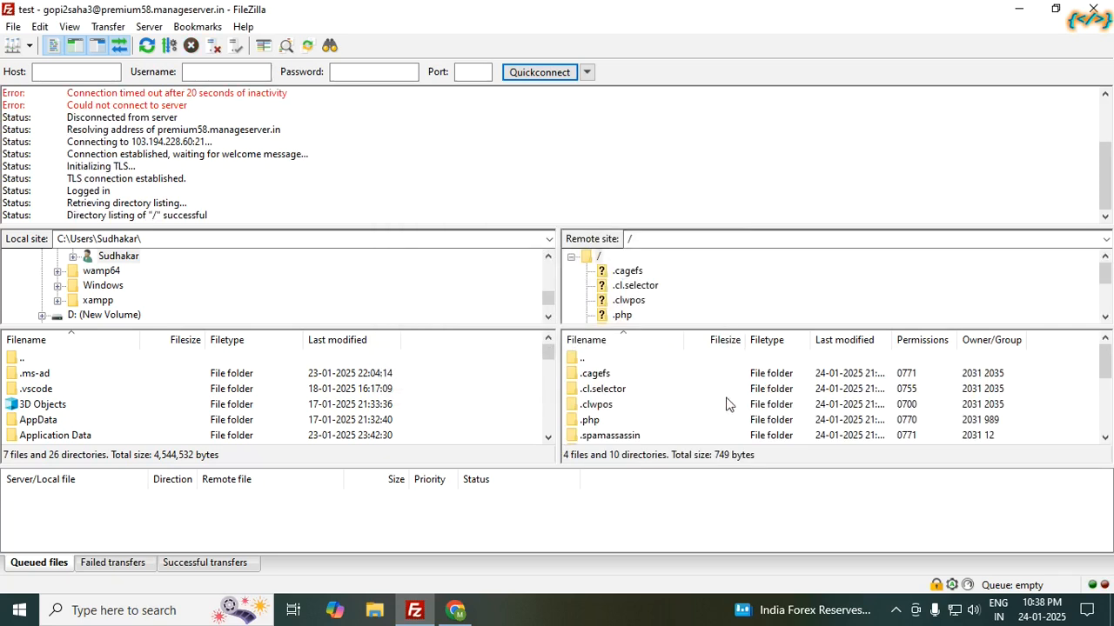
{"action": "scroll", "coordinate": [644, 390], "scroll_direction": "down", "scroll_amount": 3}
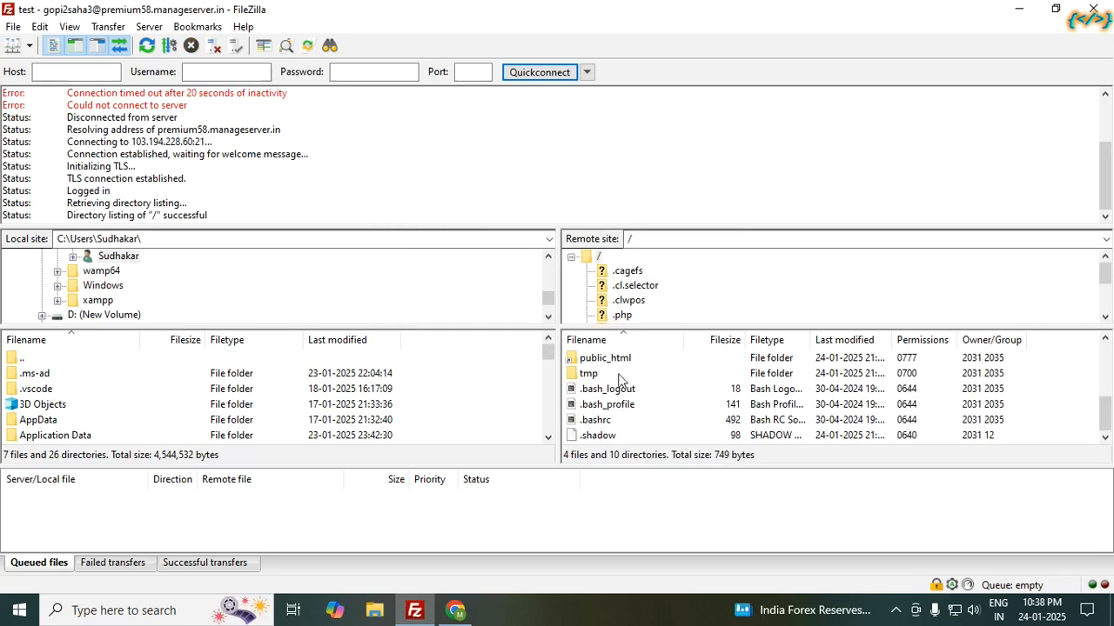
{"action": "scroll", "coordinate": [620, 380], "scroll_direction": "up", "scroll_amount": 1}
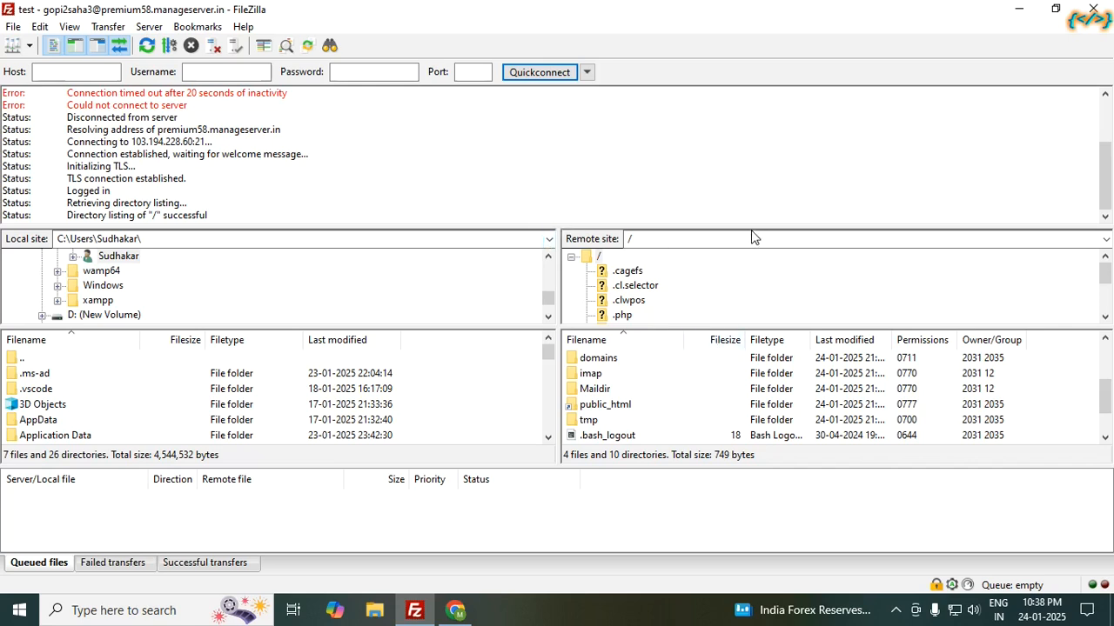
{"action": "left_click_drag", "start_coordinate": [762, 225], "coordinate": [731, 167]}
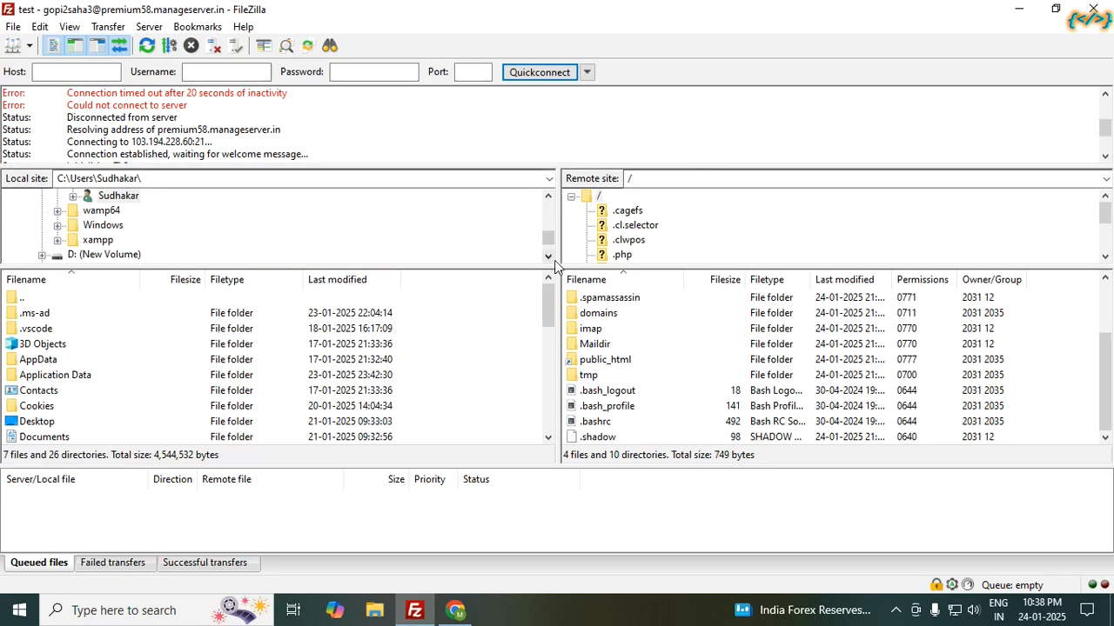
Step: Reopen Site Manager and erase premium58.manageserver.in from the test site's Host field
{"action": "left_click", "coordinate": [13, 46]}
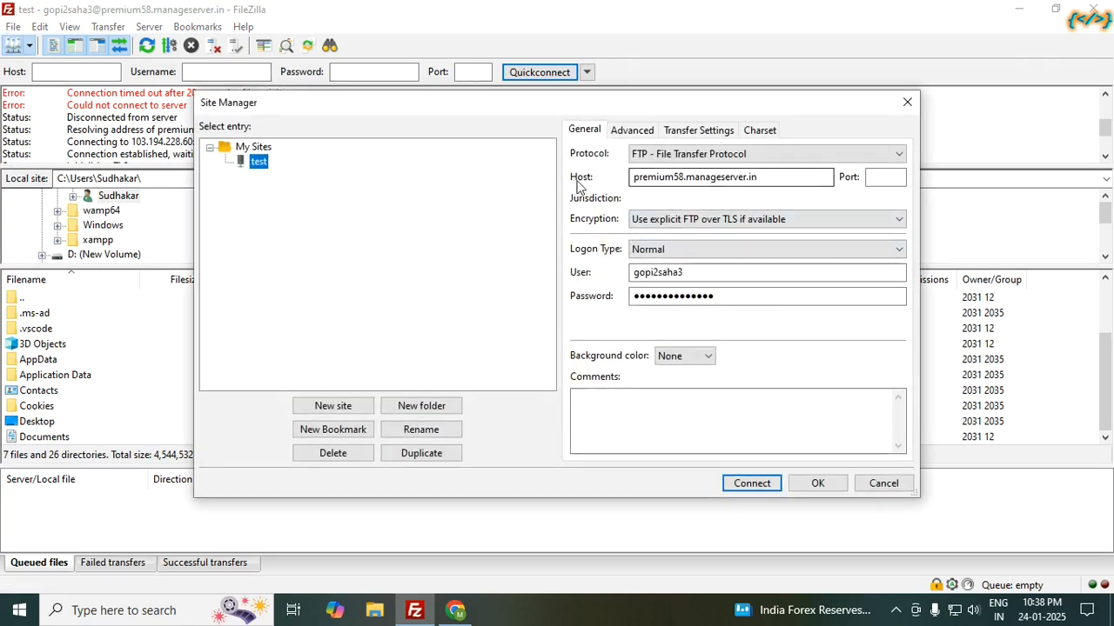
{"action": "left_click", "coordinate": [768, 180]}
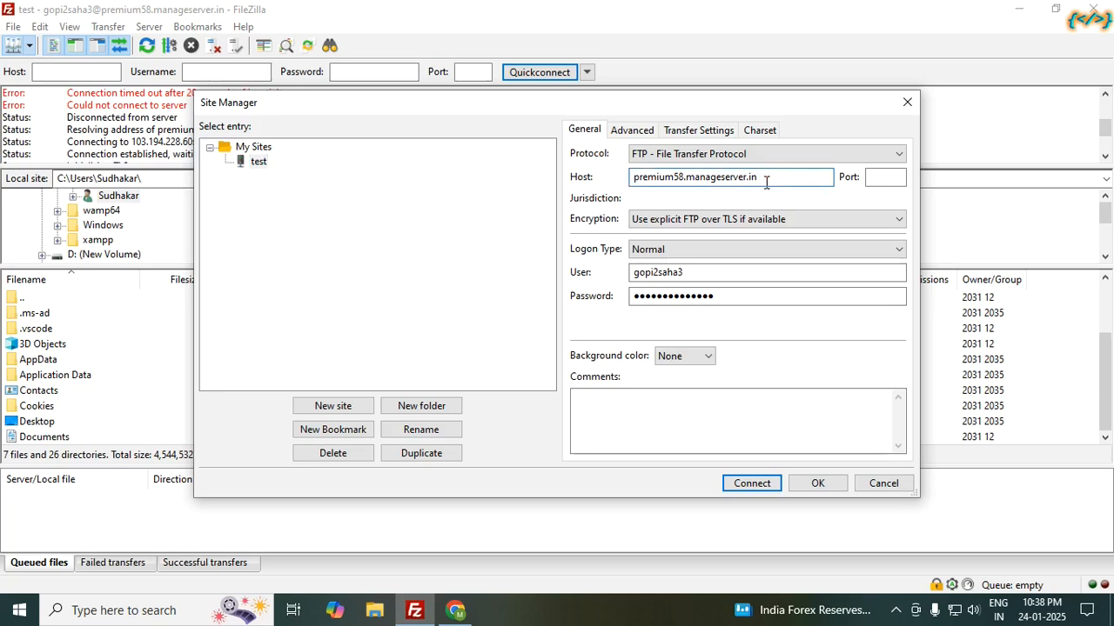
{"action": "key", "text": "BackSpace"}
{"action": "key", "text": "BackSpace"}
{"action": "key", "text": "BackSpace"}
{"action": "key", "text": "BackSpace"}
{"action": "key", "text": "BackSpace"}
{"action": "key", "text": "BackSpace"}
{"action": "key", "text": "BackSpace"}
{"action": "key", "text": "BackSpace"}
{"action": "key", "text": "BackSpace"}
{"action": "key", "text": "BackSpace"}
{"action": "key", "text": "BackSpace"}
{"action": "key", "text": "BackSpace"}
{"action": "key", "text": "BackSpace"}
{"action": "key", "text": "BackSpace"}
{"action": "key", "text": "BackSpace"}
{"action": "key", "text": "BackSpace"}
{"action": "key", "text": "BackSpace"}
{"action": "key", "text": "BackSpace"}
{"action": "key", "text": "BackSpace"}
{"action": "key", "text": "BackSpace"}
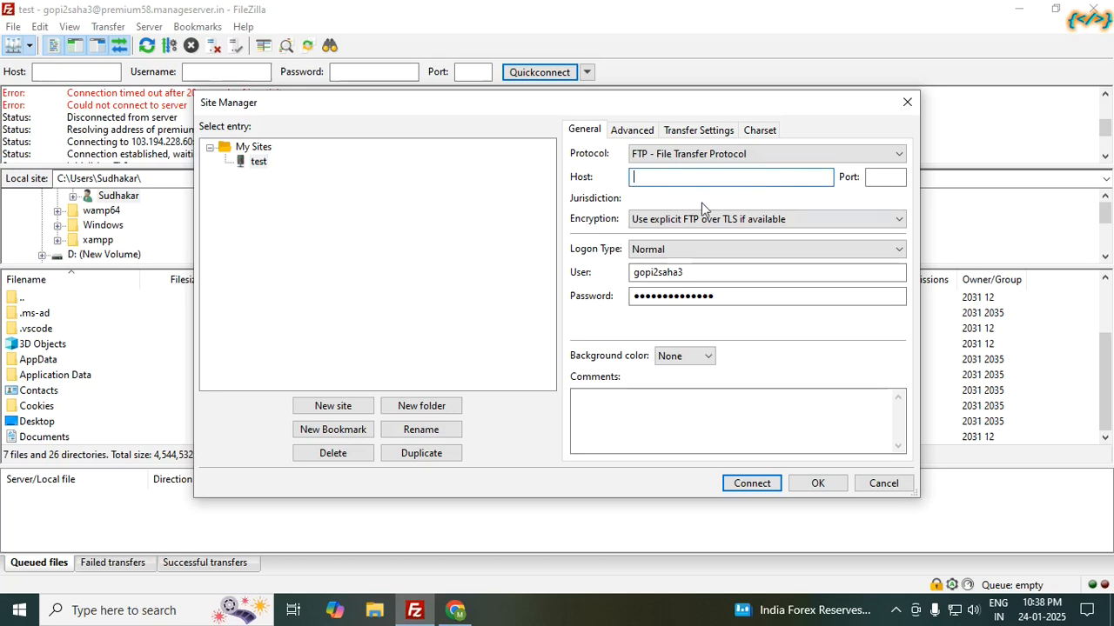
{"action": "left_click", "coordinate": [455, 610]}
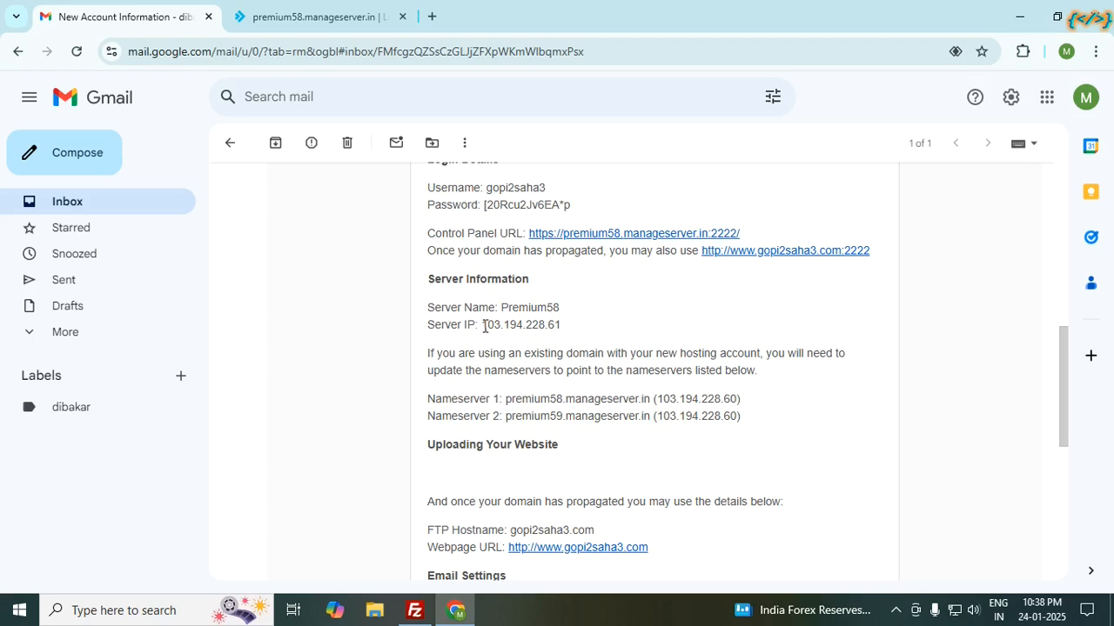
Step: Select the Server IP 103.194.228.61 in the Gmail message and copy it
{"action": "left_click_drag", "start_coordinate": [484, 325], "coordinate": [562, 327]}
{"action": "right_click", "coordinate": [532, 329]}
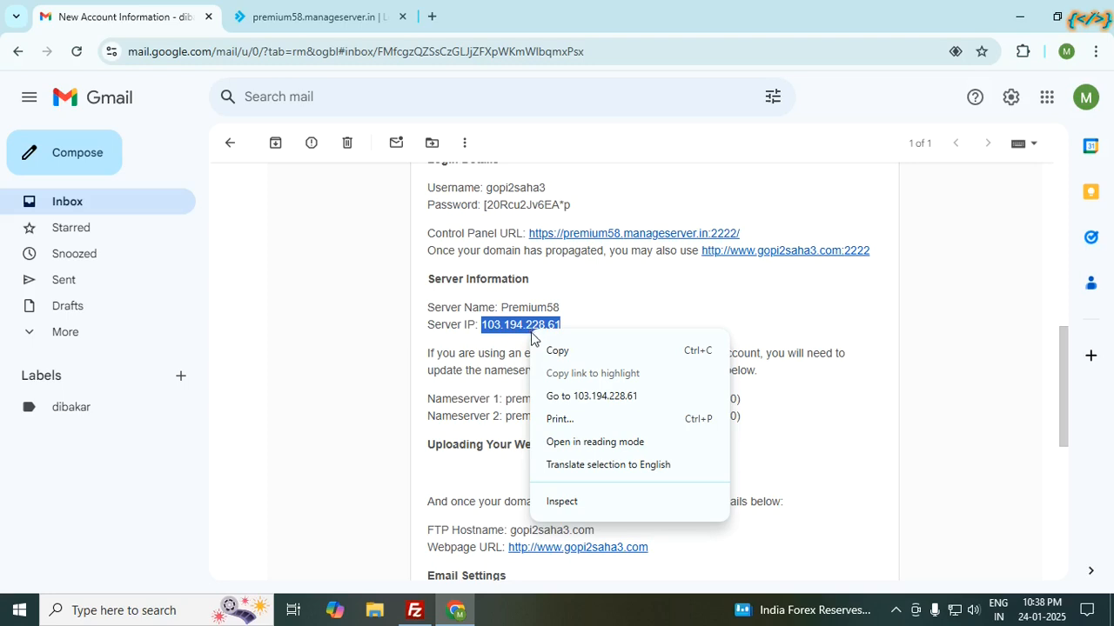
{"action": "left_click", "coordinate": [560, 351]}
Step: Paste 103.194.228.61 into the test site's Host field and connect
{"action": "left_click", "coordinate": [415, 610]}
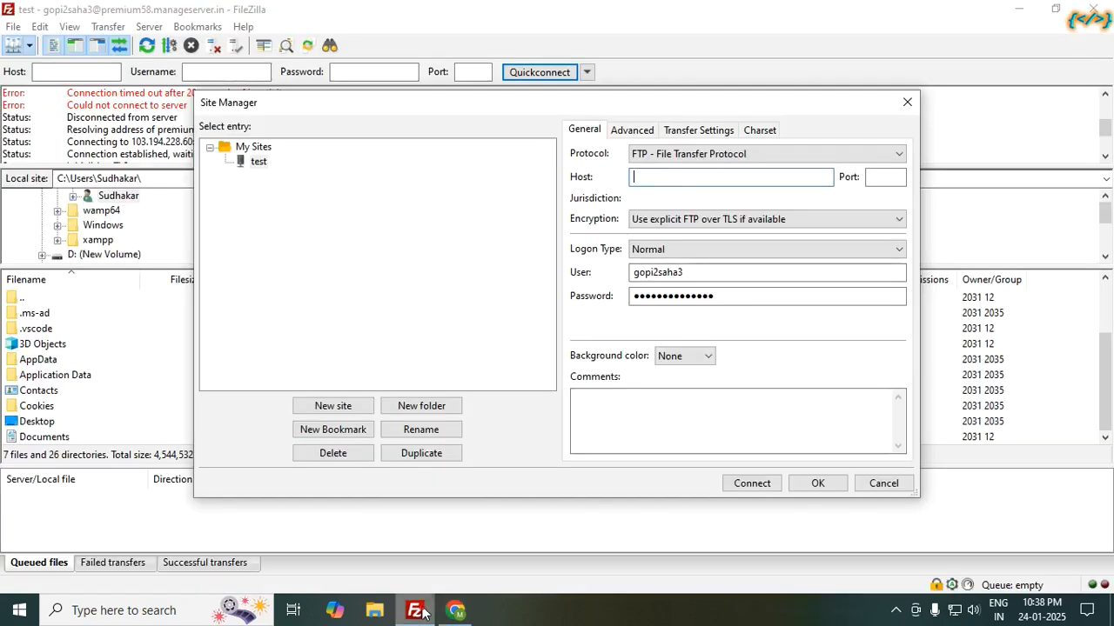
{"action": "right_click", "coordinate": [649, 175]}
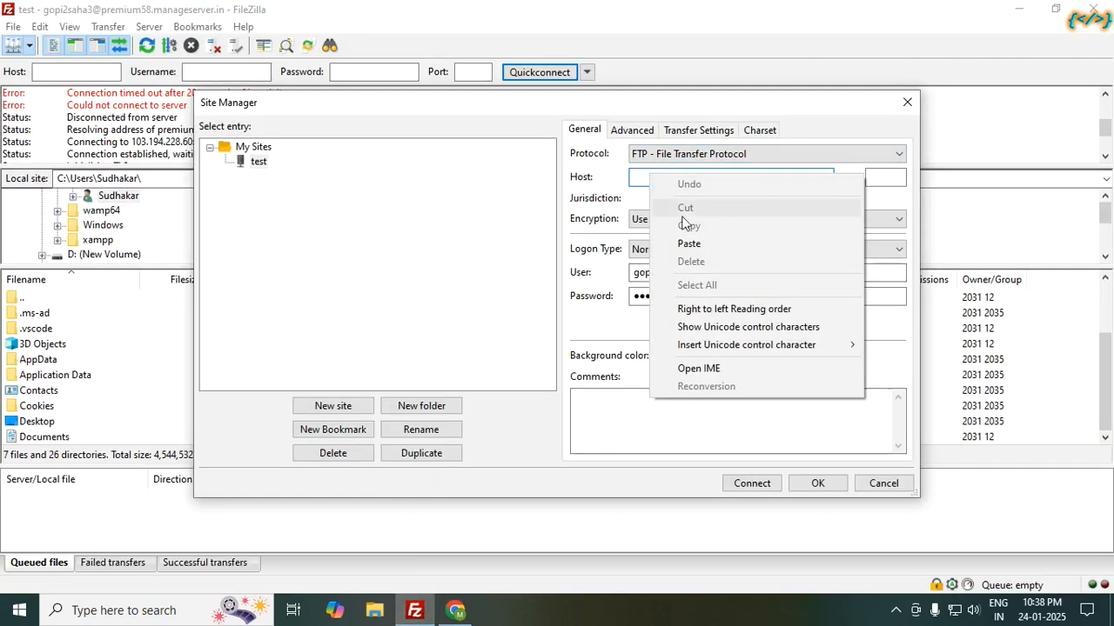
{"action": "left_click", "coordinate": [698, 242]}
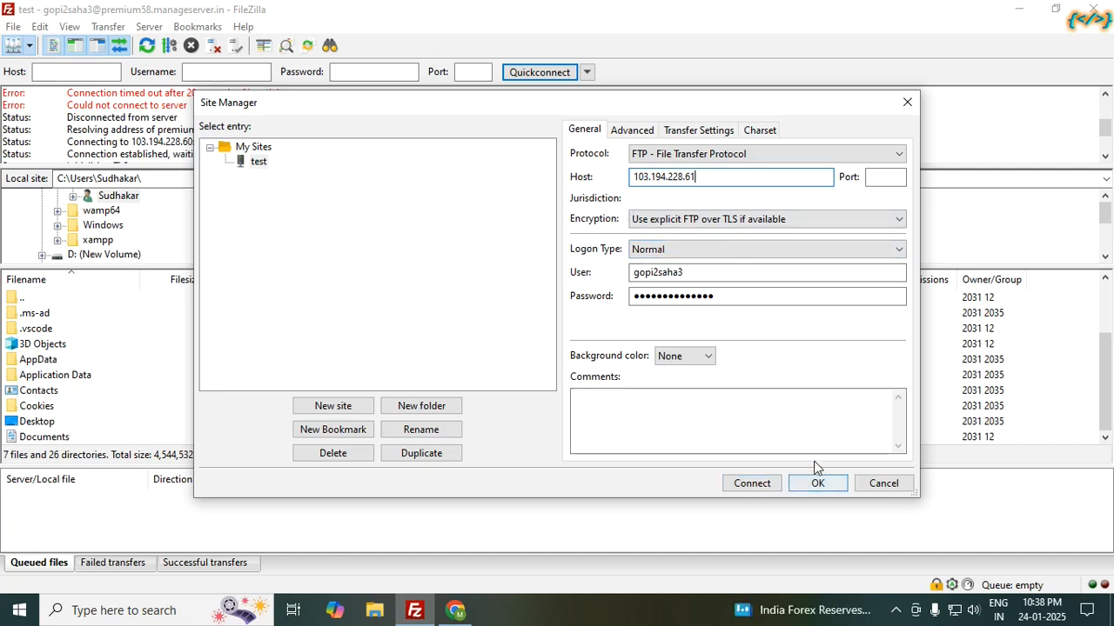
{"action": "left_click", "coordinate": [884, 484]}
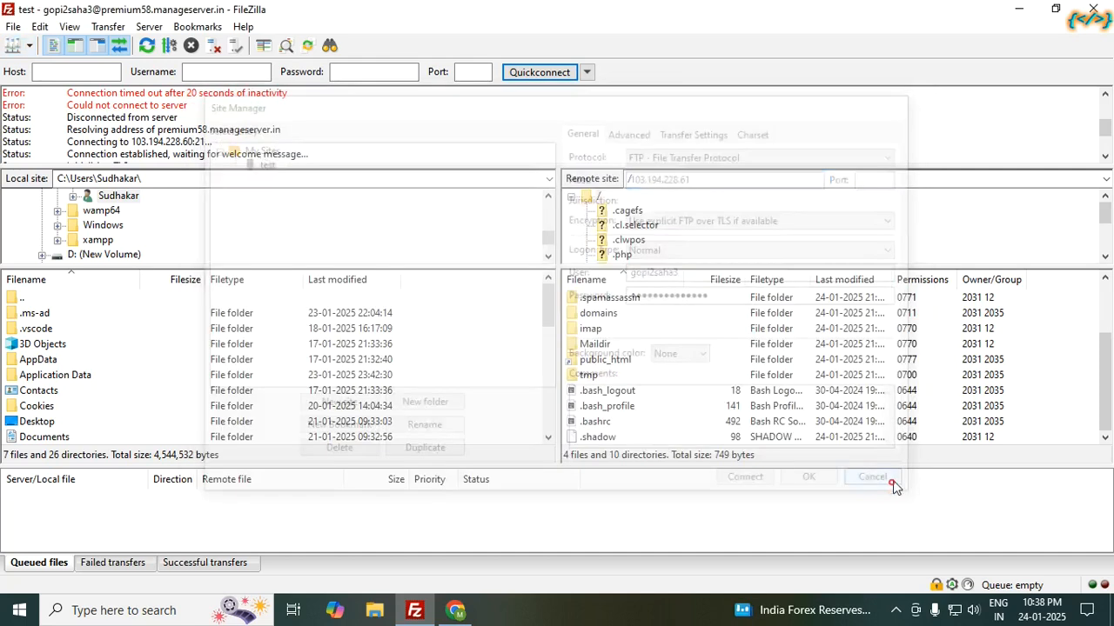
Step: Disconnect, re-enter 103.194.228.61 as the test site's Host, and connect again
{"action": "left_click", "coordinate": [215, 49]}
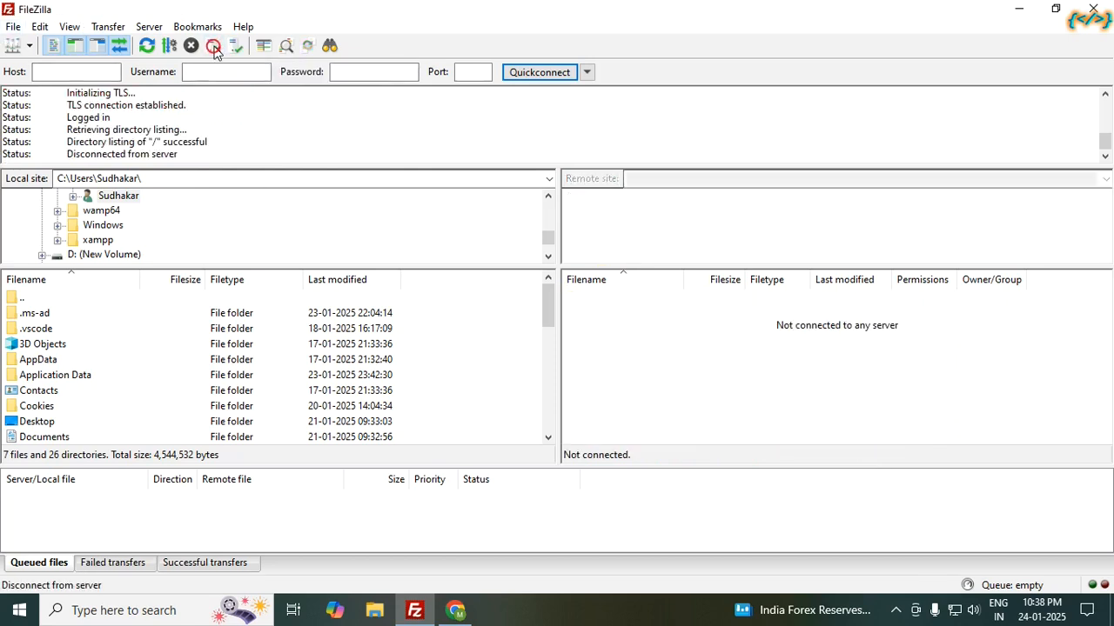
{"action": "left_click", "coordinate": [11, 50]}
{"action": "left_click", "coordinate": [764, 177]}
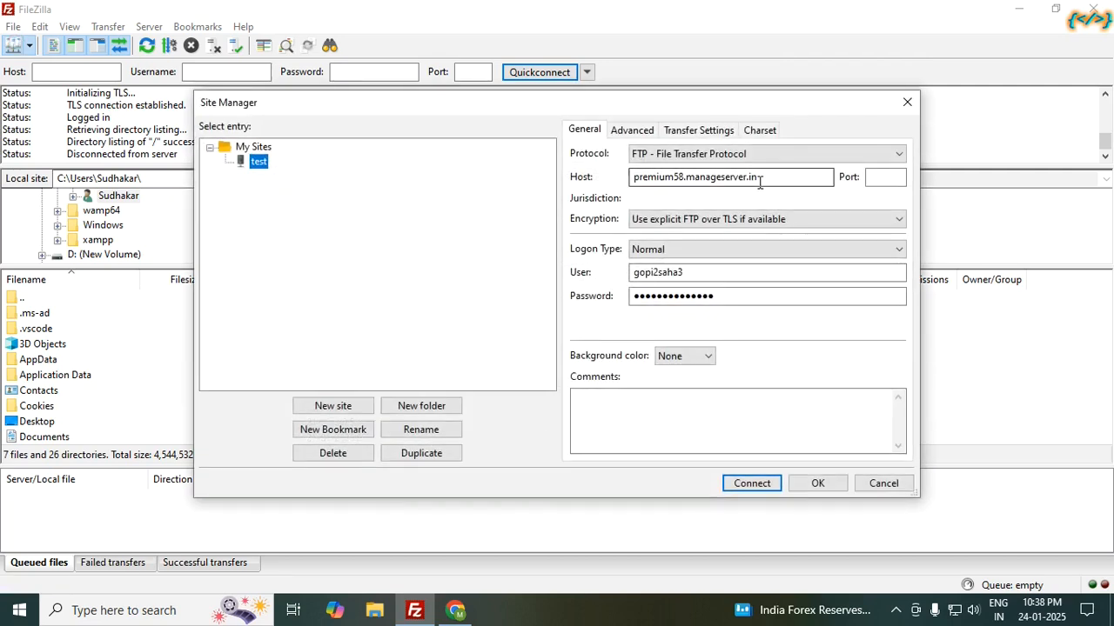
{"action": "double_click", "coordinate": [764, 176]}
{"action": "key", "text": "BackSpace"}
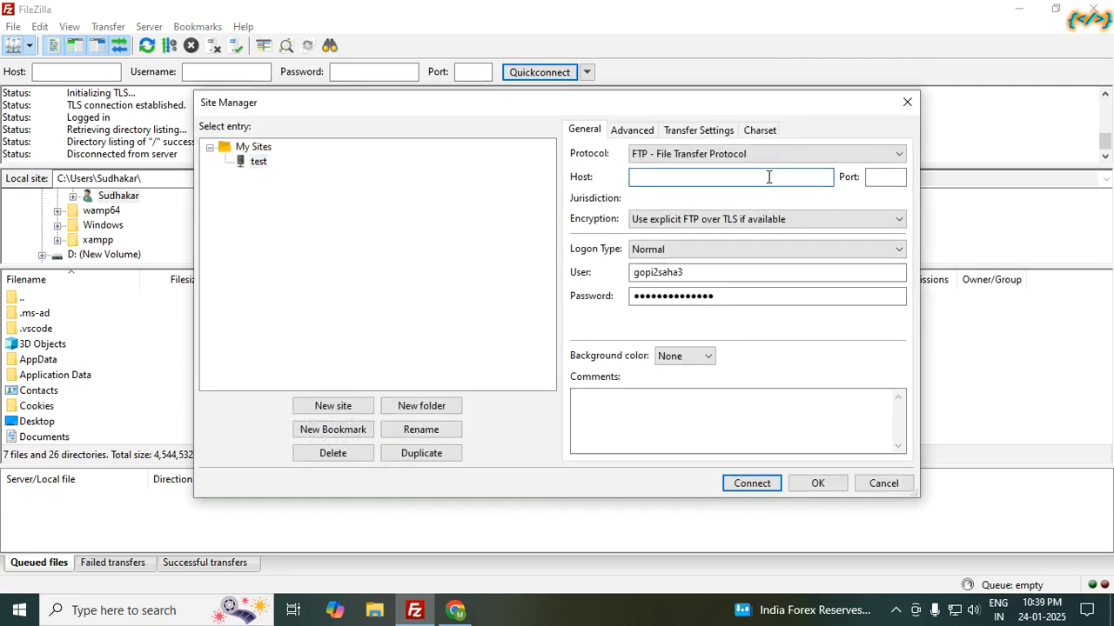
{"action": "right_click", "coordinate": [767, 178]}
{"action": "left_click", "coordinate": [812, 247]}
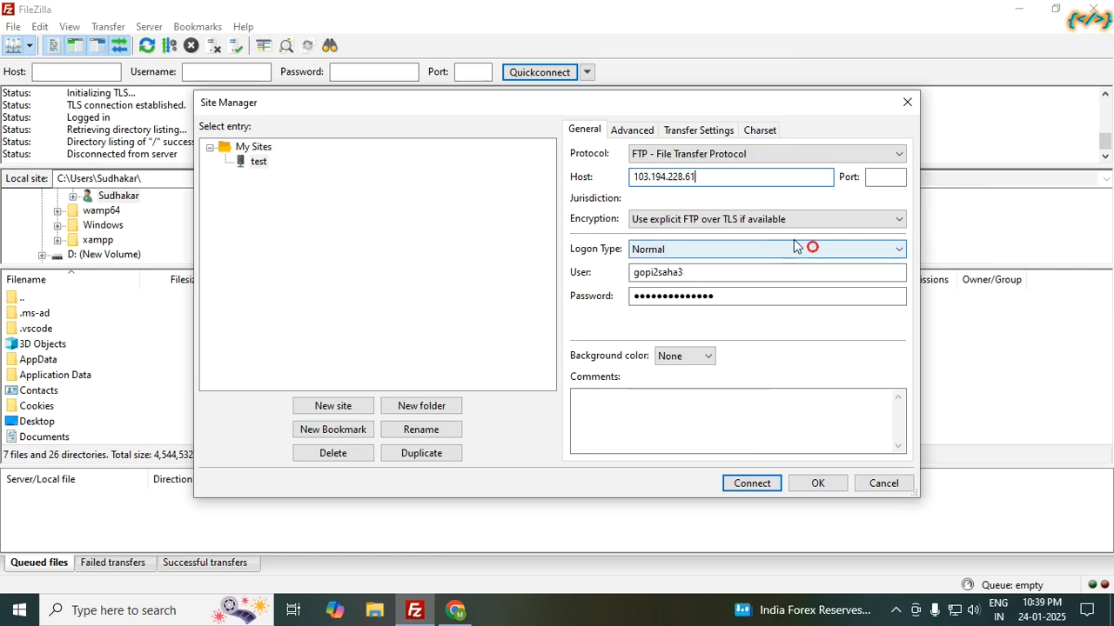
{"action": "left_click", "coordinate": [753, 484]}
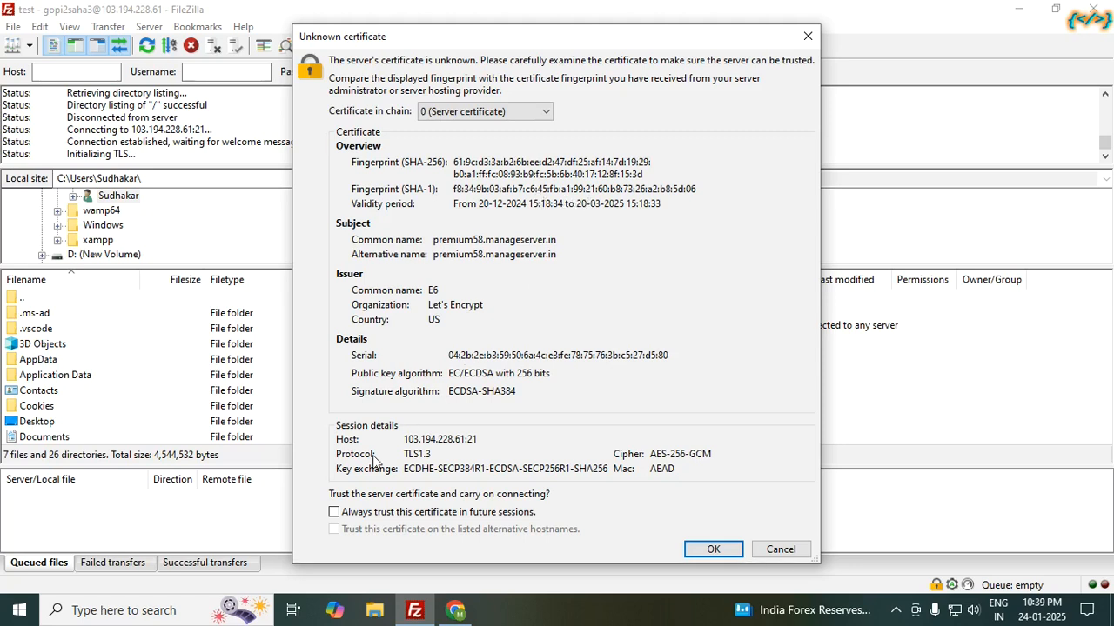
Step: Always trust the server's certificate and accept it so the remote root listing appears
{"action": "mouse_move", "coordinate": [461, 614]}
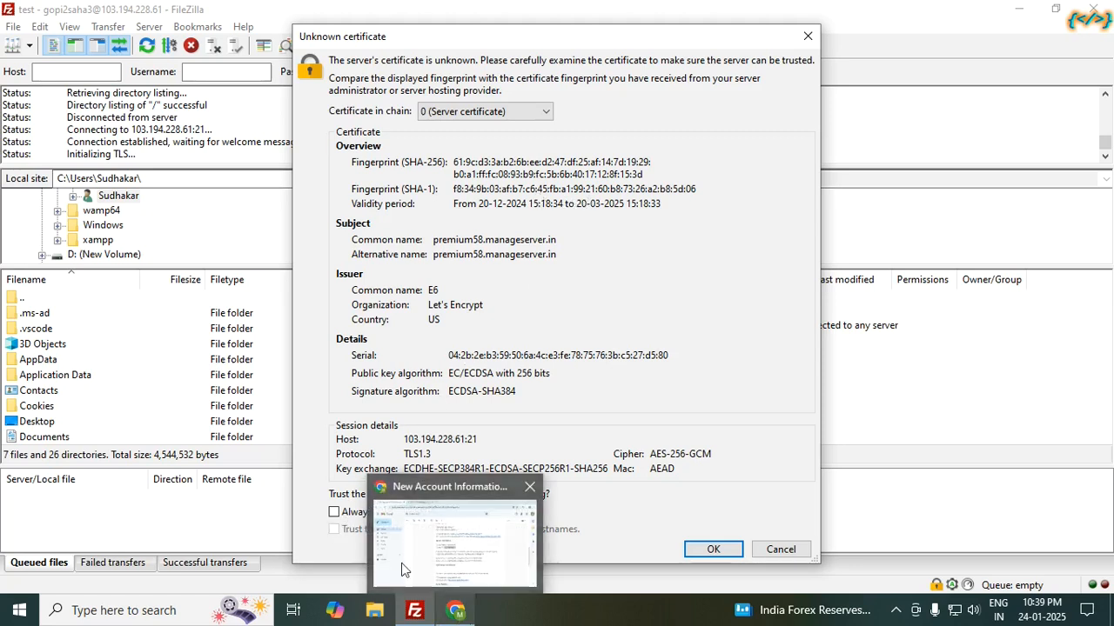
{"action": "left_click", "coordinate": [334, 513]}
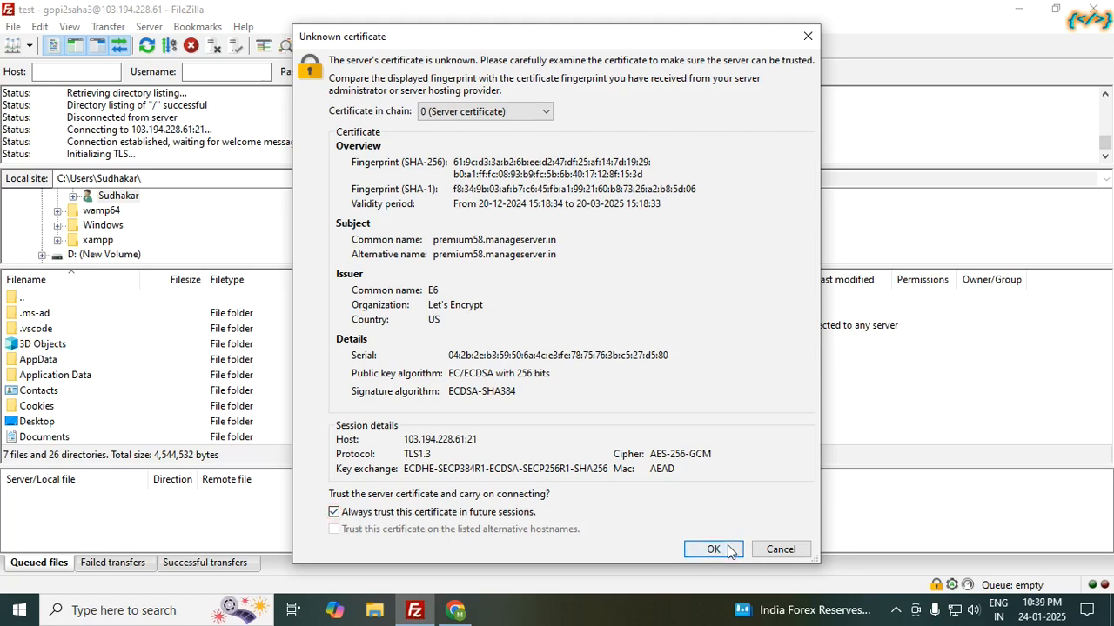
{"action": "left_click", "coordinate": [713, 550]}
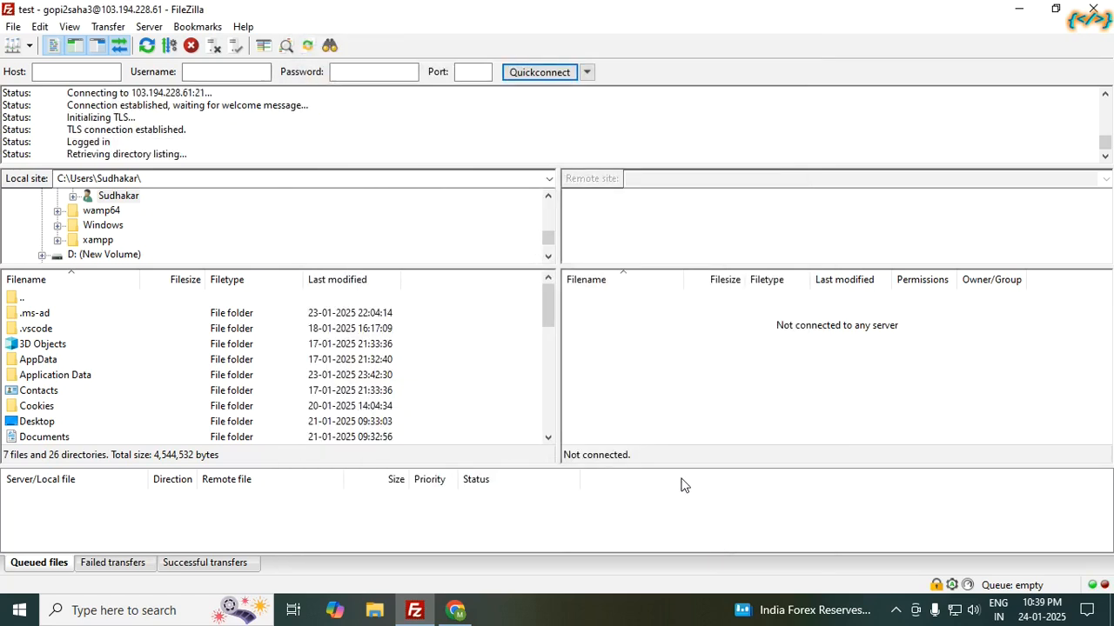
{"action": "scroll", "coordinate": [646, 347], "scroll_direction": "down", "scroll_amount": 2}
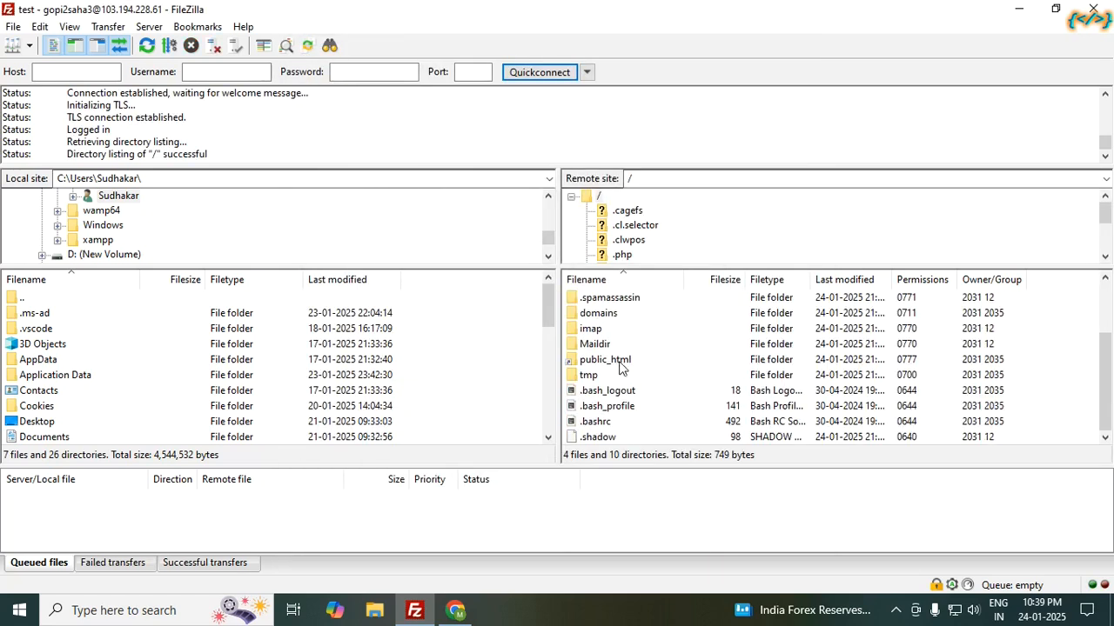
Step: Scroll back up through the hosting account email, then switch to the DirectAdmin login tab
{"action": "left_click", "coordinate": [456, 611]}
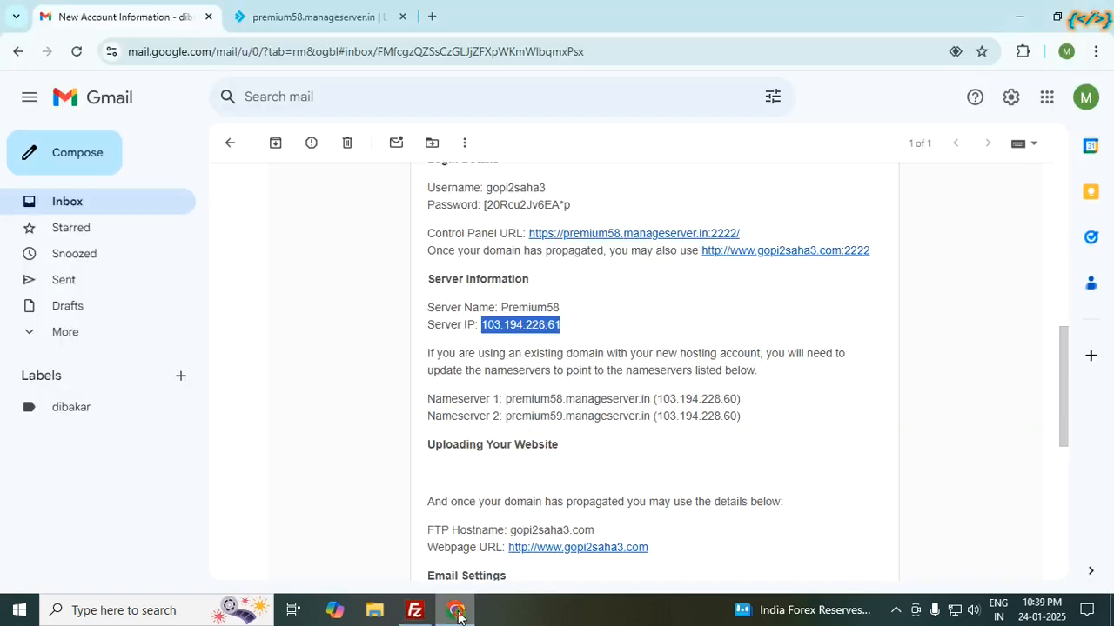
{"action": "scroll", "coordinate": [503, 353], "scroll_direction": "up", "scroll_amount": 2}
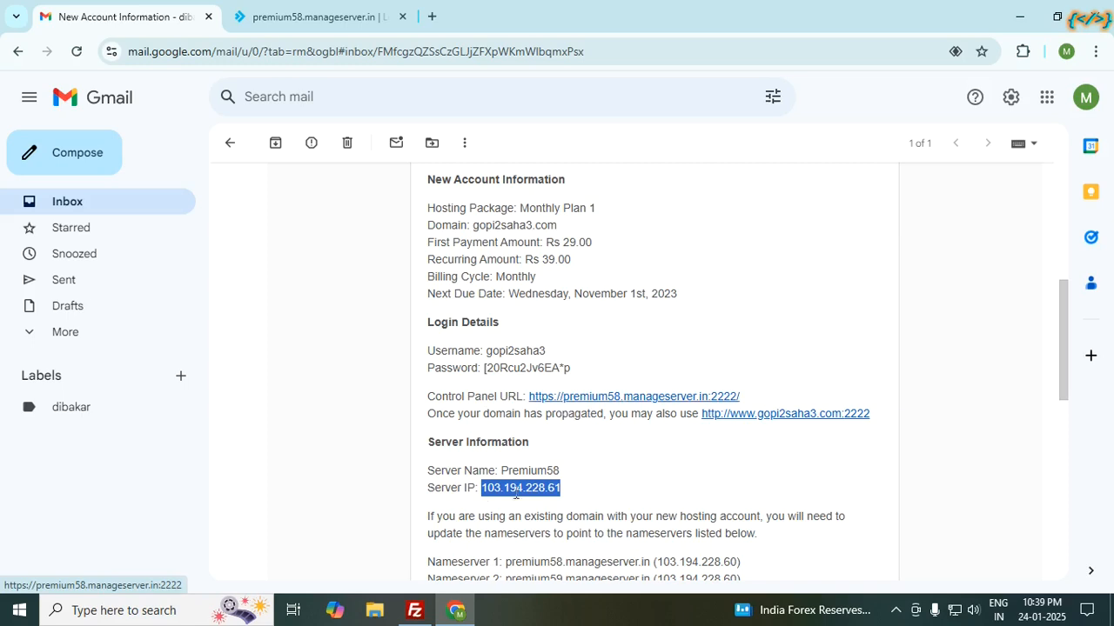
{"action": "scroll", "coordinate": [570, 288], "scroll_direction": "up", "scroll_amount": 2}
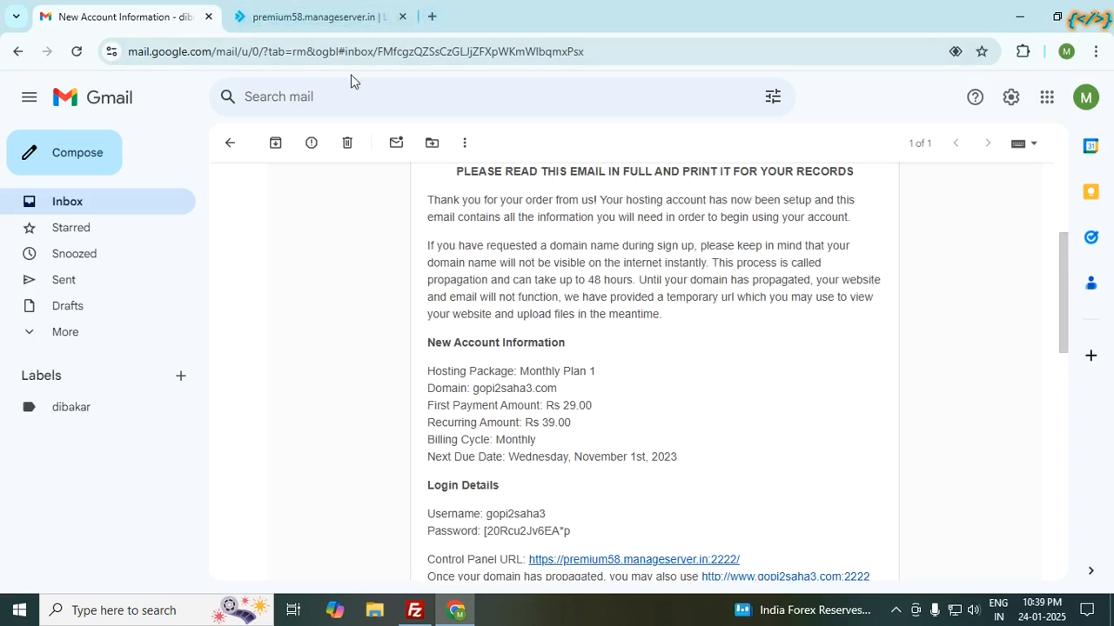
{"action": "left_click", "coordinate": [313, 16]}
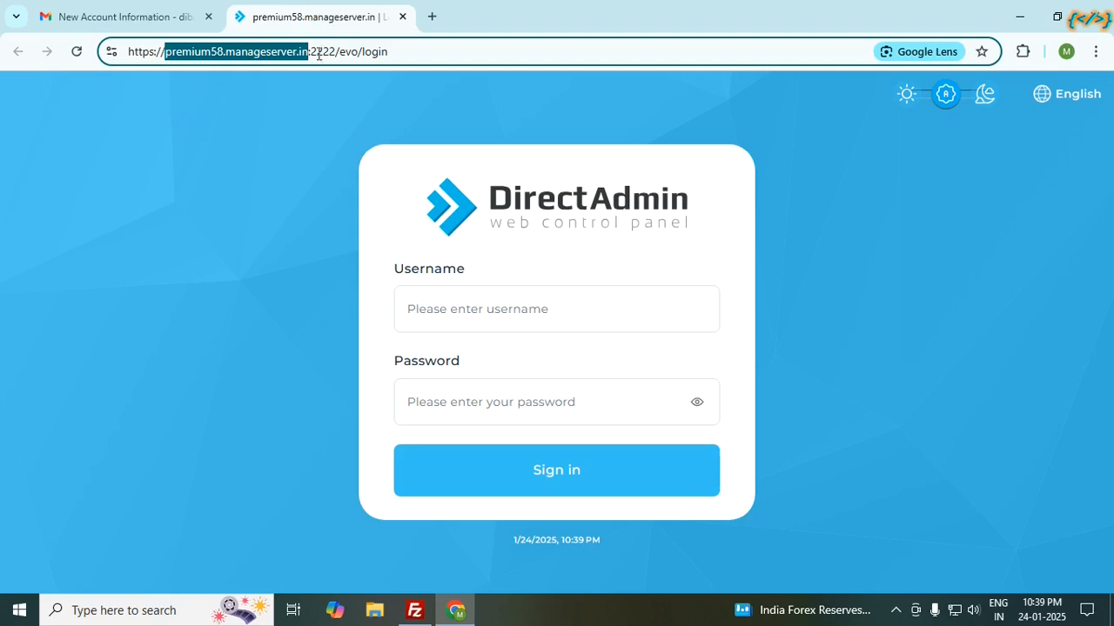
Step: Load gopi2saha3.com in a new tab, showing its 'Something amazing will be constructed here' page
{"action": "left_click", "coordinate": [433, 19]}
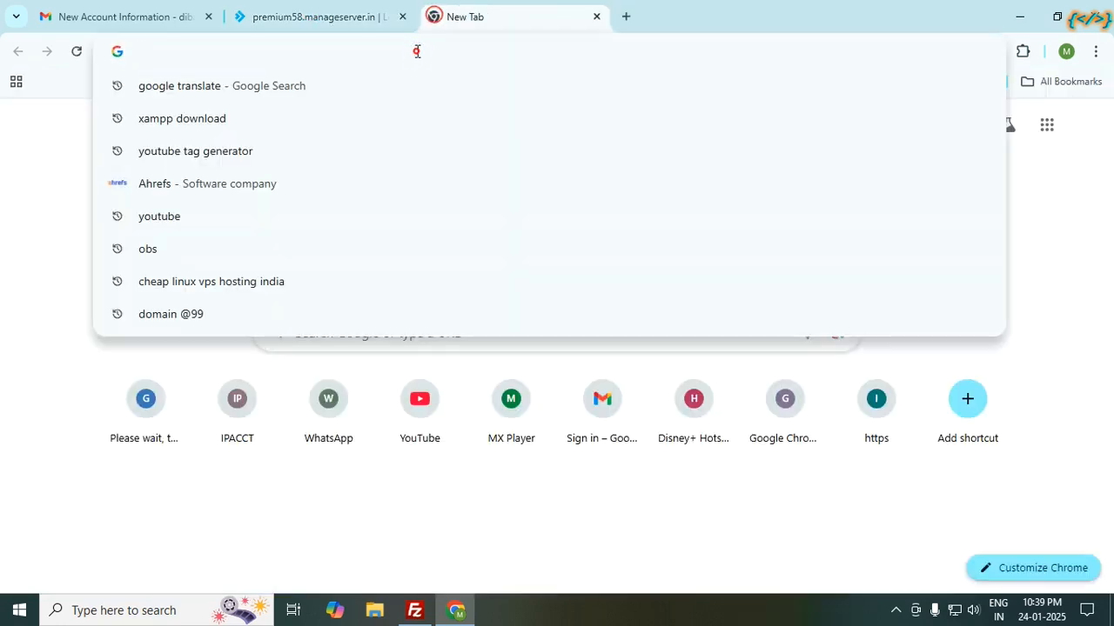
{"action": "type", "text": "gopi2saha"}
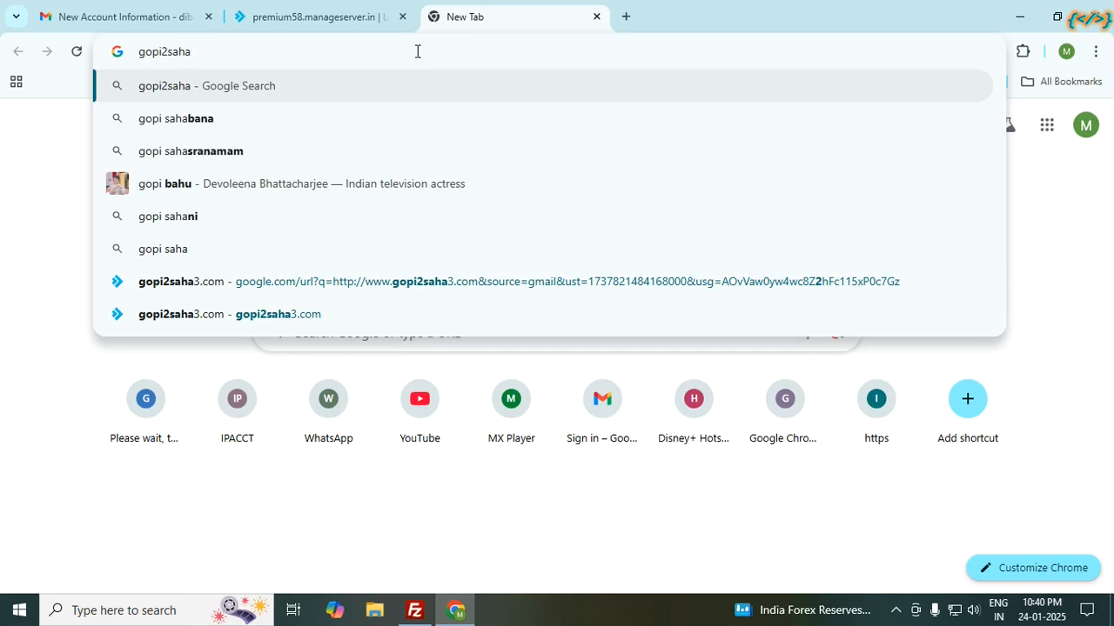
{"action": "type", "text": "3.com"}
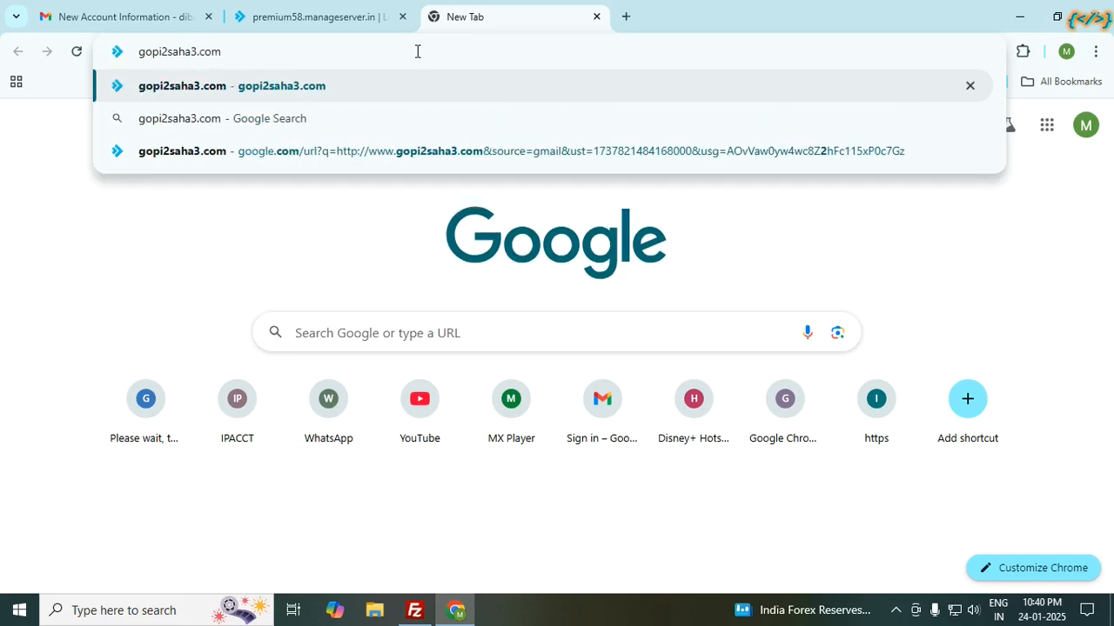
{"action": "key", "text": "Return"}
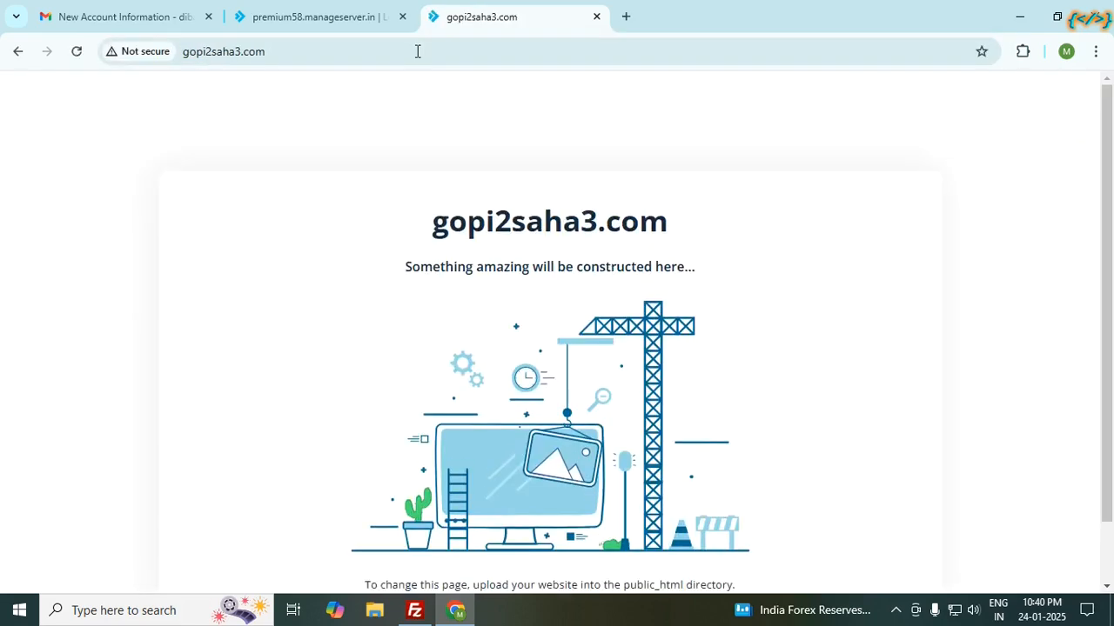